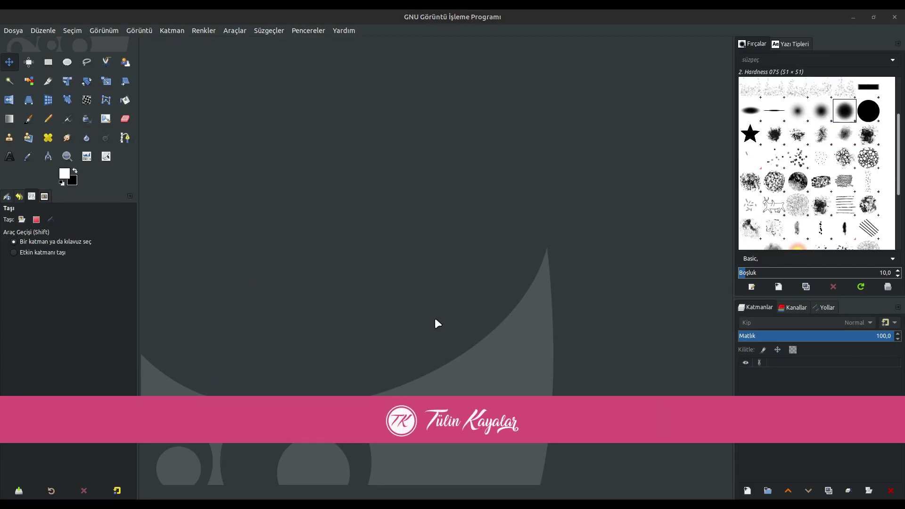
Create a new 1920x1080 image and set the background colour to cb7844
{"action": "key", "text": "ctrl+n"}
{"action": "key", "text": "Return"}
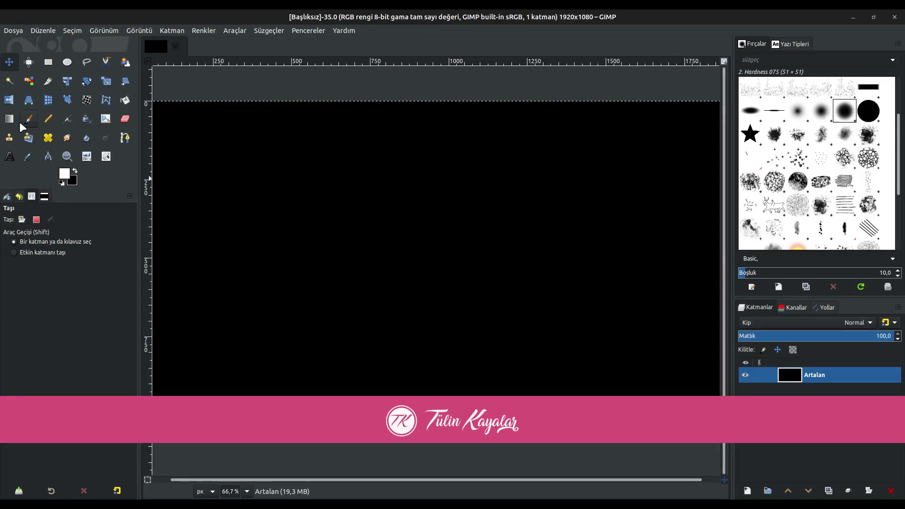
{"action": "left_click", "coordinate": [9, 119]}
{"action": "left_click", "coordinate": [72, 180]}
{"action": "type", "text": "cb7844"}
{"action": "key", "text": "Return"}
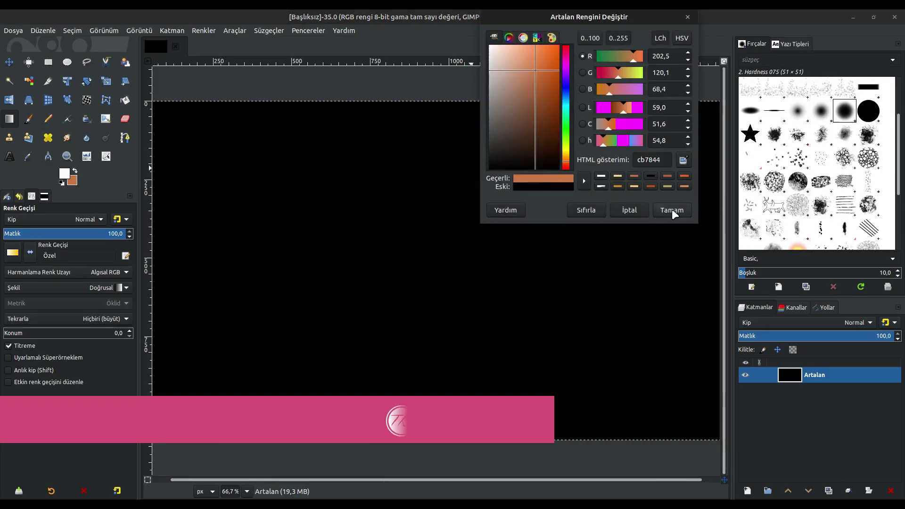
{"action": "left_click", "coordinate": [671, 210]}
Pick a yellow foreground colour, swap the colours, and brighten the yellow
{"action": "left_click", "coordinate": [64, 173]}
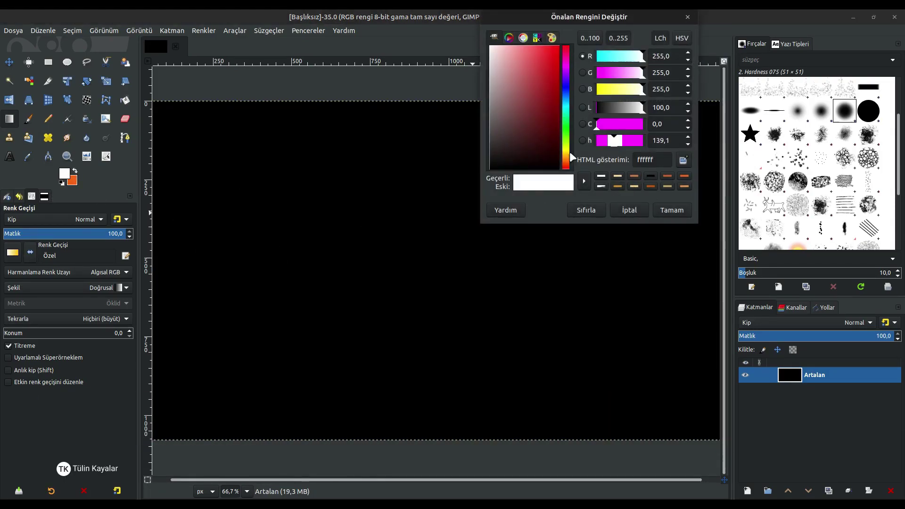
{"action": "left_click_drag", "start_coordinate": [568, 157], "coordinate": [567, 152]}
{"action": "left_click", "coordinate": [552, 72]}
{"action": "left_click", "coordinate": [672, 209]}
{"action": "left_click", "coordinate": [75, 171]}
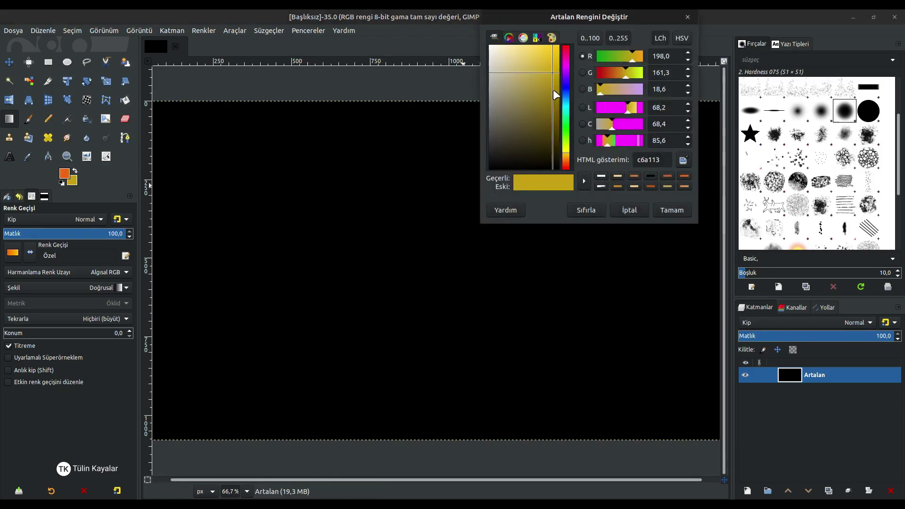
{"action": "left_click_drag", "start_coordinate": [557, 95], "coordinate": [541, 56]}
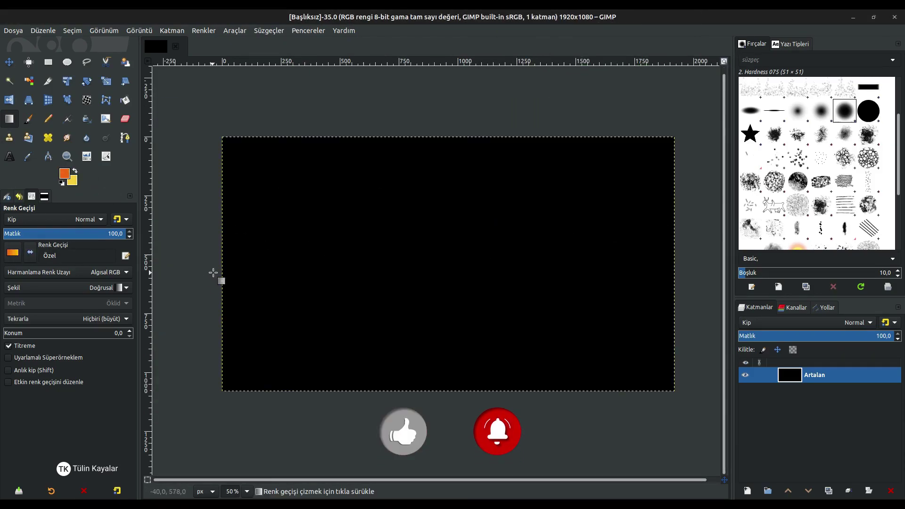
Fill the canvas with an orange-to-yellow gradient and add tea.png as a new layer
{"action": "left_click_drag", "start_coordinate": [213, 272], "coordinate": [683, 262]}
{"action": "key", "text": "Return"}
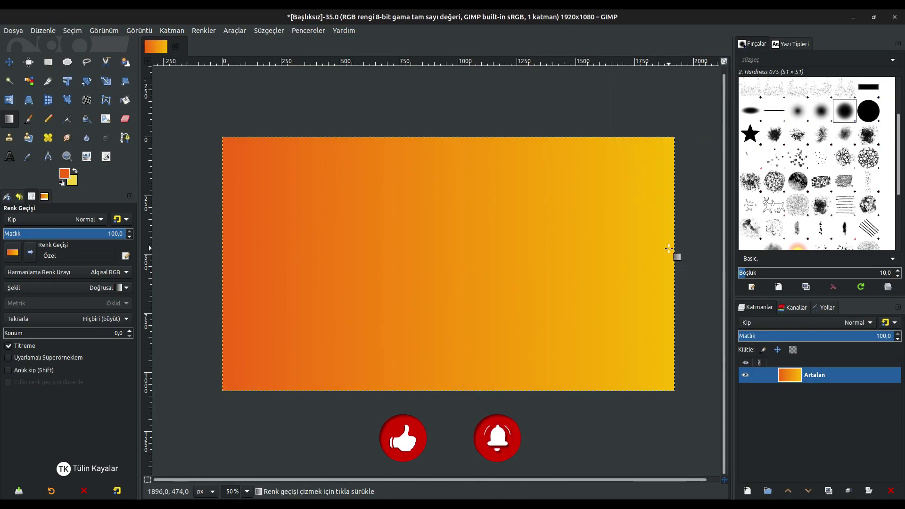
{"action": "left_click", "coordinate": [9, 62]}
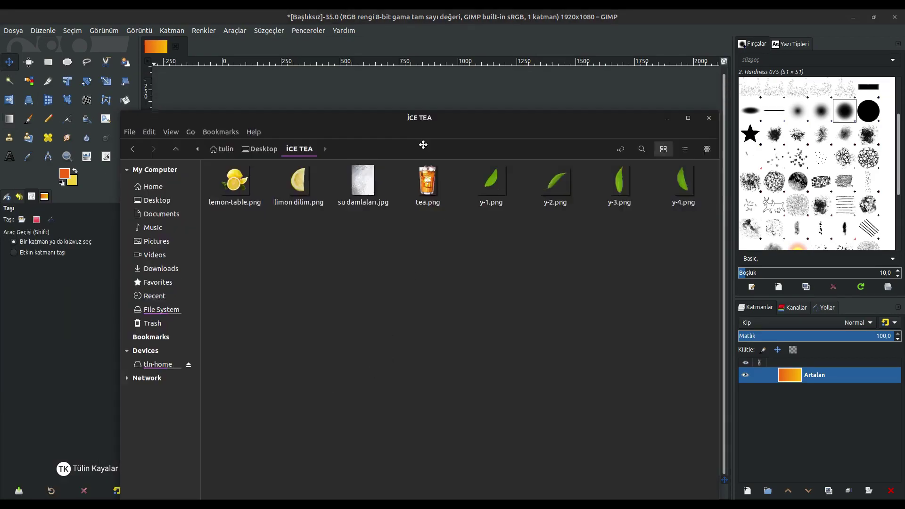
{"action": "left_click_drag", "start_coordinate": [437, 164], "coordinate": [437, 165]}
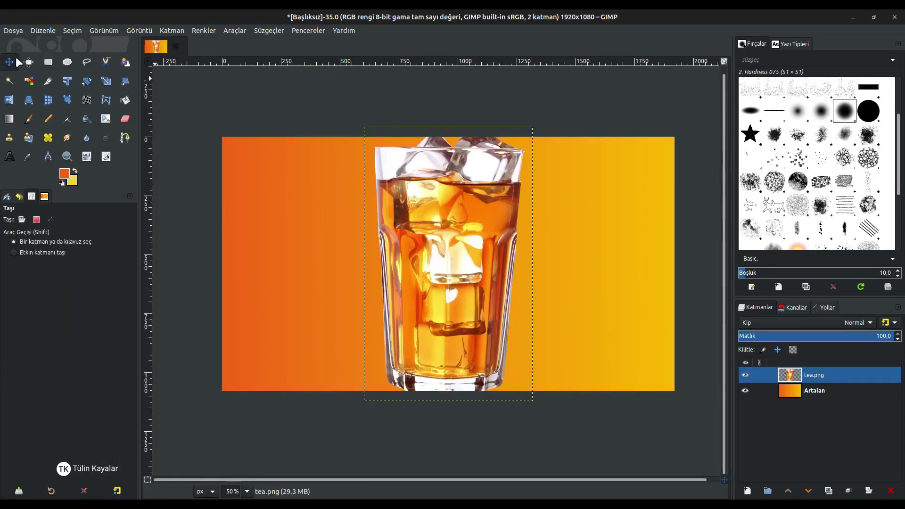
Scale the tea glass layer down to about 430×756 px
{"action": "left_click", "coordinate": [106, 84]}
{"action": "left_click", "coordinate": [532, 399]}
{"action": "left_click_drag", "start_coordinate": [531, 400], "coordinate": [499, 353]}
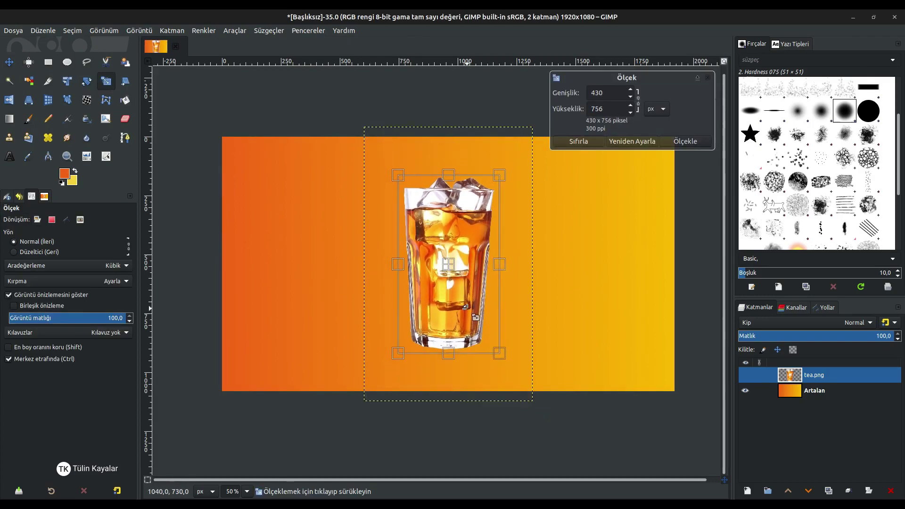
{"action": "left_click", "coordinate": [684, 140]}
Centre the tea glass on the canvas and nudge it slightly lower
{"action": "left_click", "coordinate": [9, 62]}
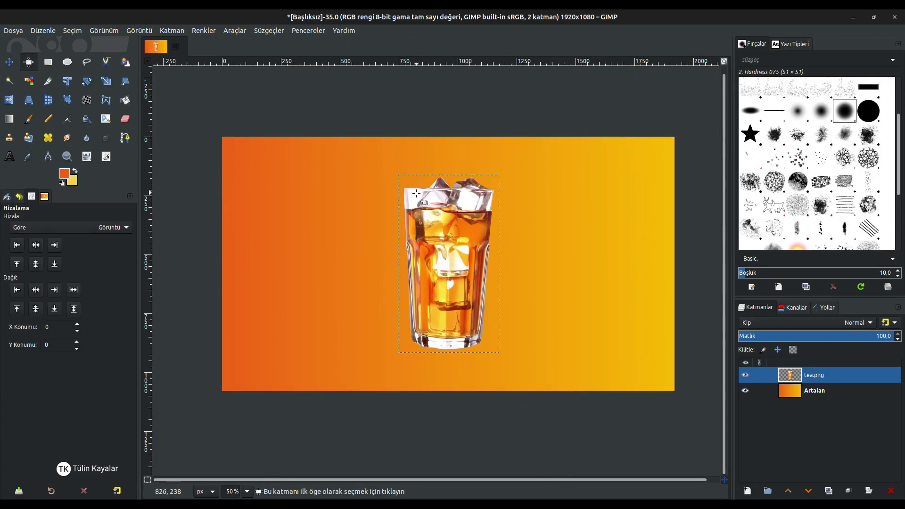
{"action": "left_click", "coordinate": [416, 193]}
{"action": "left_click", "coordinate": [9, 61]}
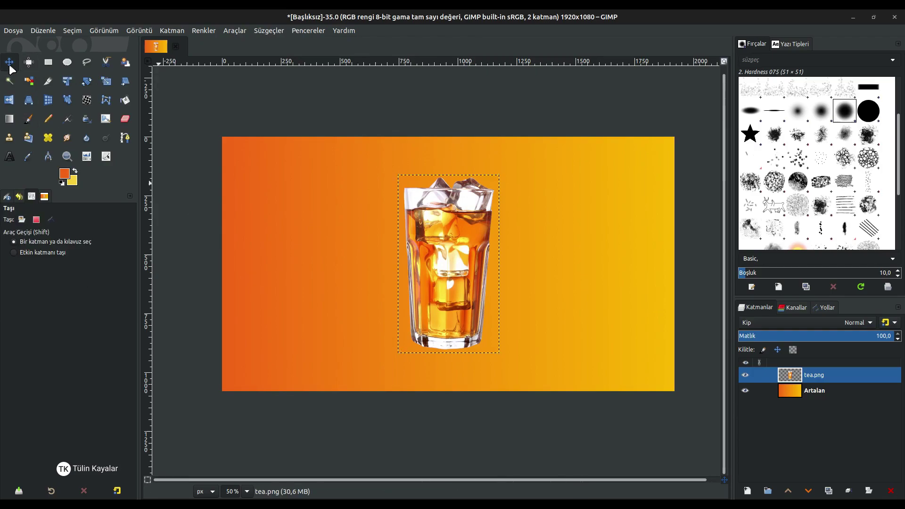
{"action": "left_click_drag", "start_coordinate": [468, 311], "coordinate": [468, 322]}
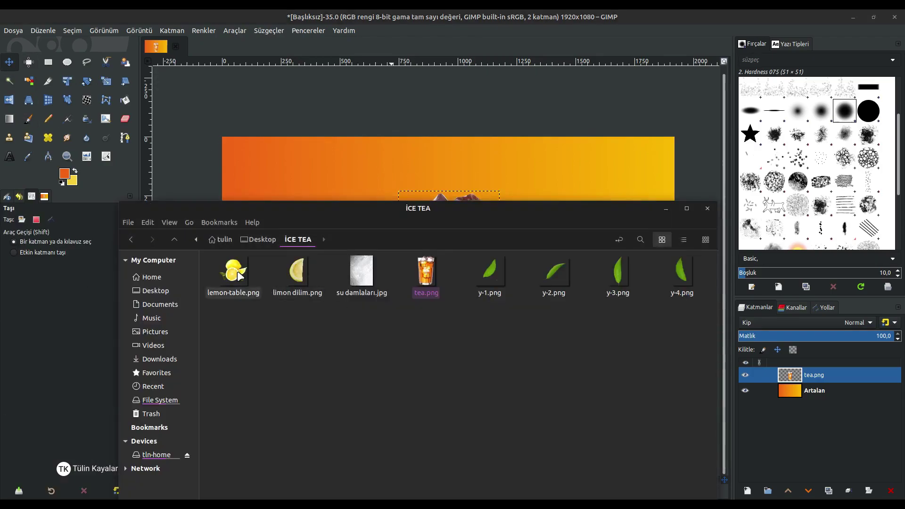
Add lemon-table.png as a layer, shrink it, and move it to the glass base
{"action": "left_click_drag", "start_coordinate": [233, 270], "coordinate": [485, 168]}
{"action": "key", "text": "shift+s"}
{"action": "left_click", "coordinate": [372, 191]}
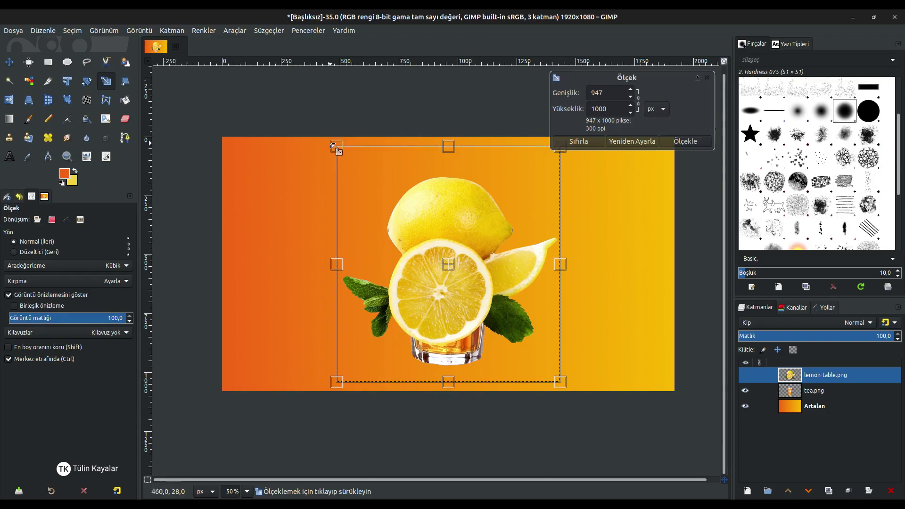
{"action": "left_click_drag", "start_coordinate": [338, 147], "coordinate": [399, 211]}
{"action": "key", "text": "Return"}
{"action": "left_click", "coordinate": [9, 62]}
{"action": "key", "text": "1"}
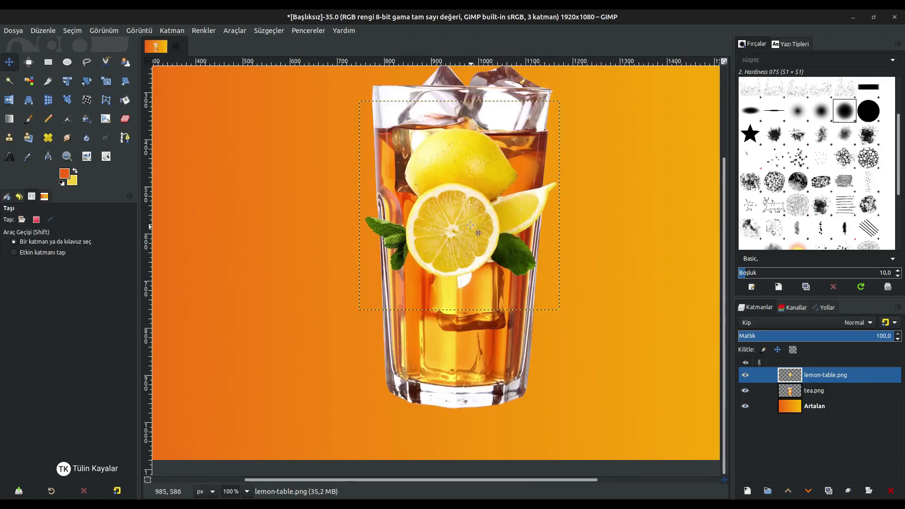
{"action": "left_click_drag", "start_coordinate": [478, 220], "coordinate": [466, 384]}
Make the lemon group shorter, shift it slightly lower, and start a Levels adjustment
{"action": "key", "text": "shift+s"}
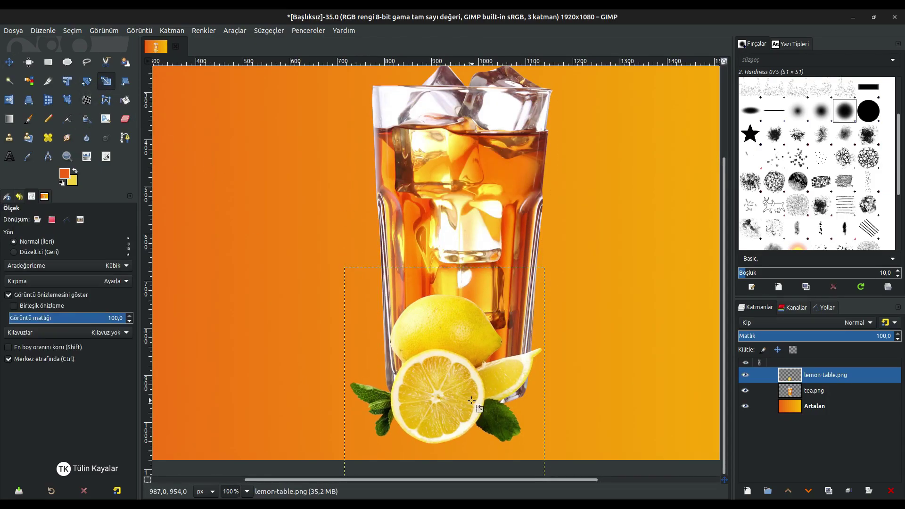
{"action": "left_click_drag", "start_coordinate": [444, 475], "coordinate": [444, 465]}
{"action": "key", "text": "Return"}
{"action": "key", "text": "m"}
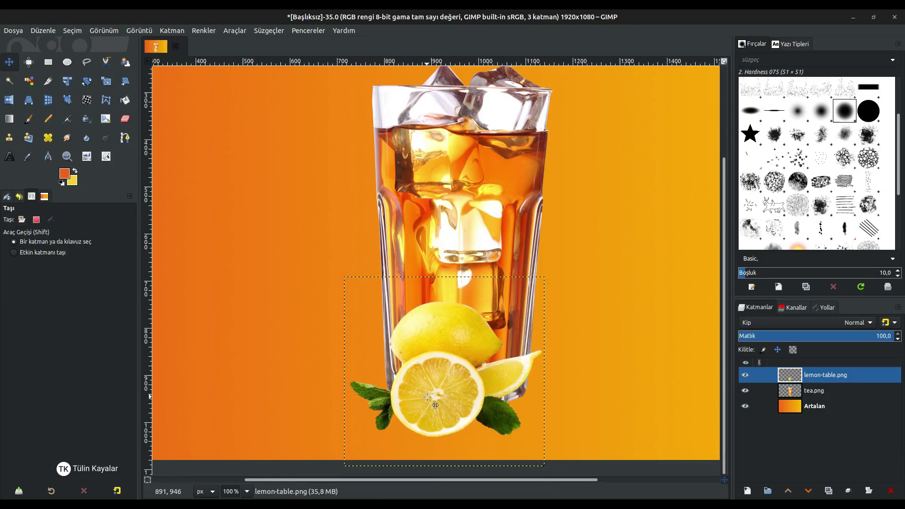
{"action": "left_click_drag", "start_coordinate": [443, 367], "coordinate": [441, 380]}
{"action": "left_click", "coordinate": [86, 156]}
{"action": "mouse_move", "coordinate": [698, 228]}
{"action": "left_mouse_down"}
{"action": "mouse_move", "coordinate": [670, 228]}
{"action": "mouse_move", "coordinate": [718, 228]}
{"action": "left_mouse_up"}
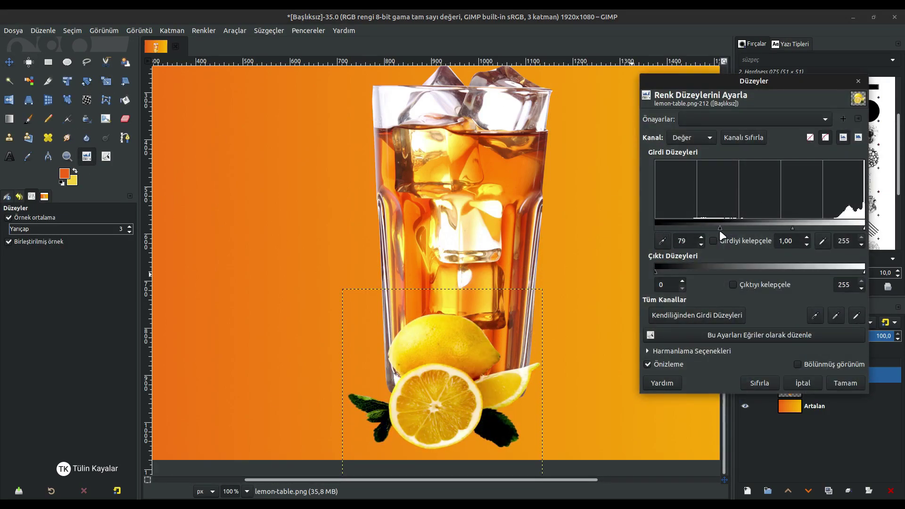
{"action": "left_click", "coordinate": [802, 382]}
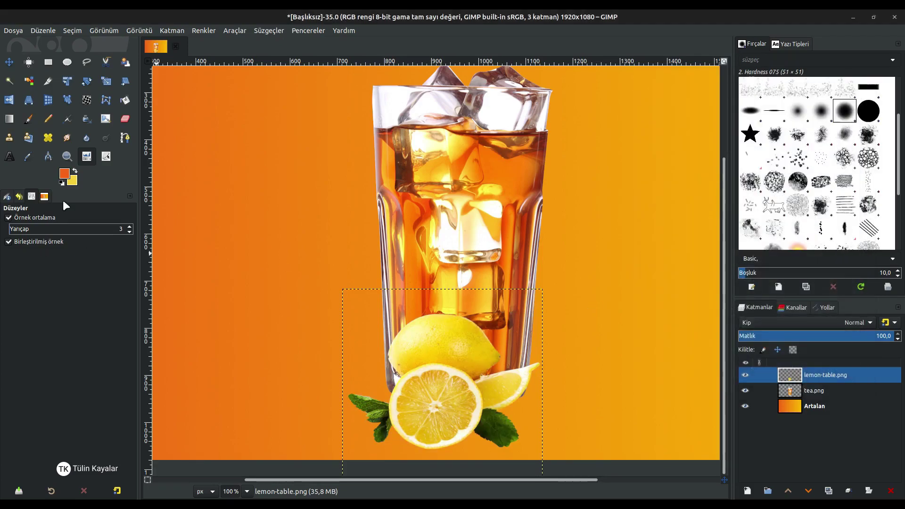
{"action": "left_click", "coordinate": [107, 140]}
{"action": "left_click", "coordinate": [24, 424]}
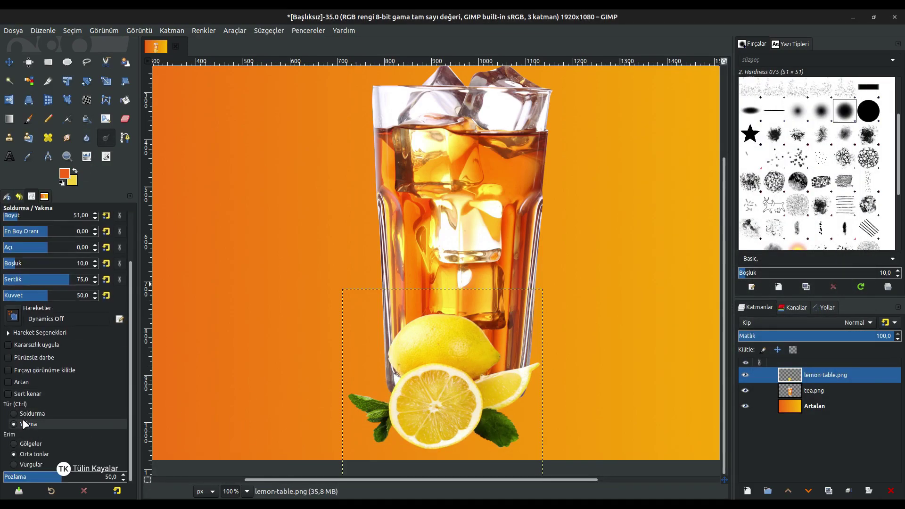
{"action": "scroll", "coordinate": [24, 424], "scroll_direction": "up", "scroll_amount": 3}
{"action": "left_click", "coordinate": [55, 272]}
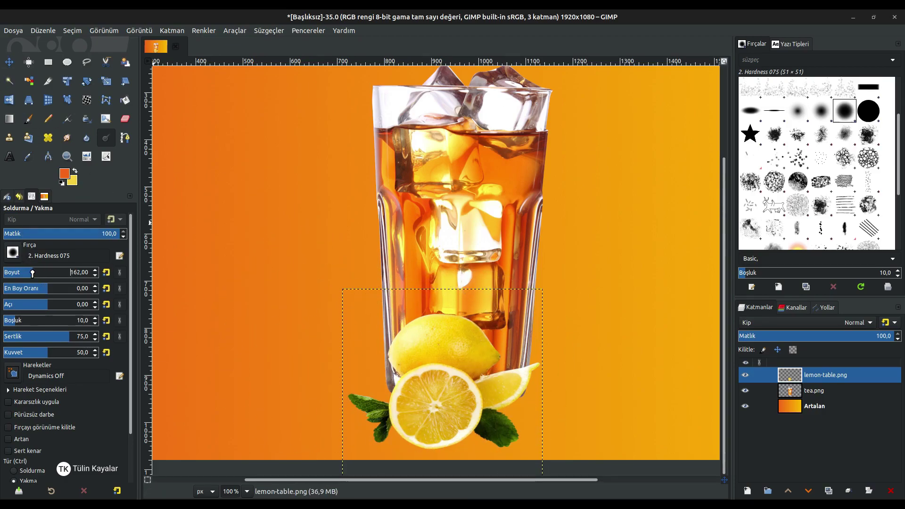
Add the water-drops picture as a new layer and scale it down
{"action": "key", "text": "m"}
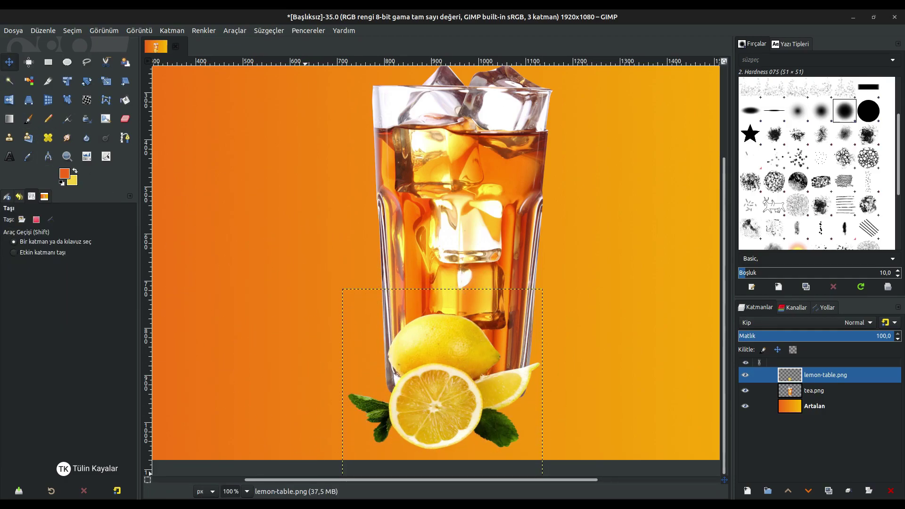
{"action": "key", "text": "alt+Tab"}
{"action": "left_click_drag", "start_coordinate": [362, 271], "coordinate": [476, 113]}
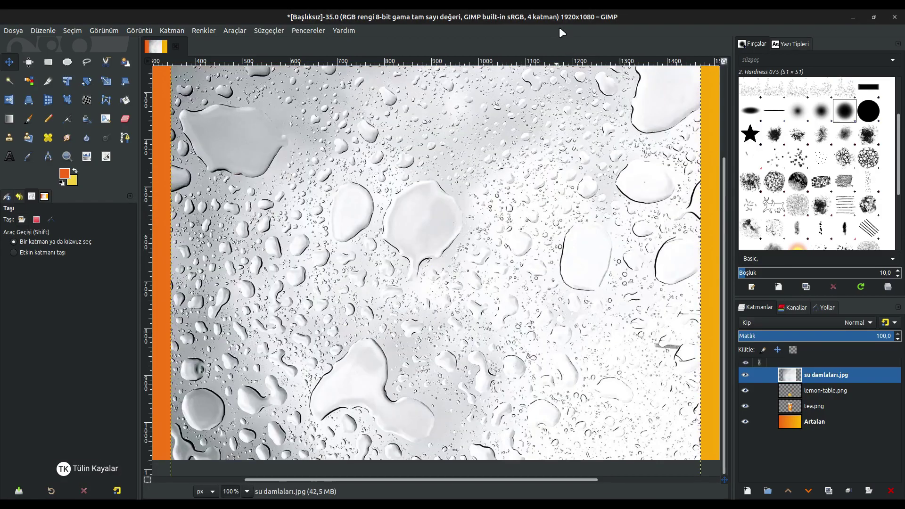
{"action": "key", "text": "minus"}
{"action": "key", "text": "minus"}
{"action": "key", "text": "shift+s"}
{"action": "left_click", "coordinate": [583, 440]}
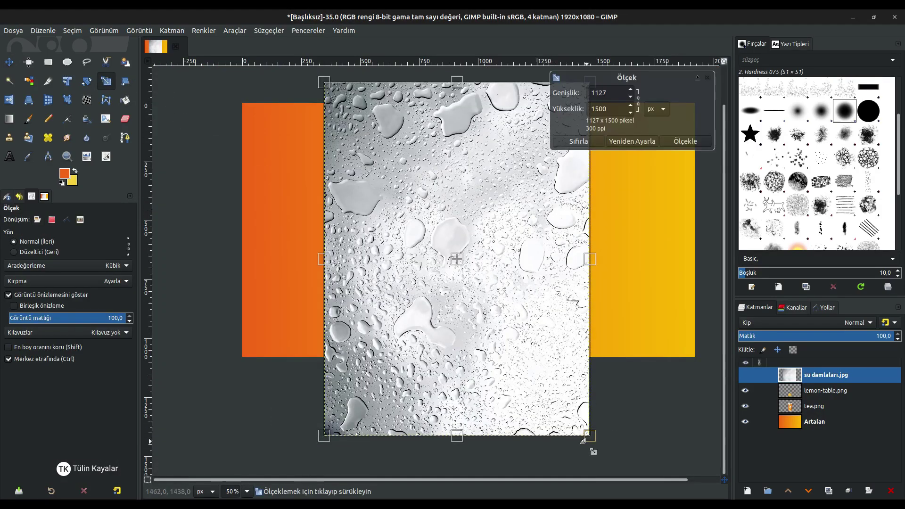
{"action": "left_click_drag", "start_coordinate": [590, 440], "coordinate": [521, 342]}
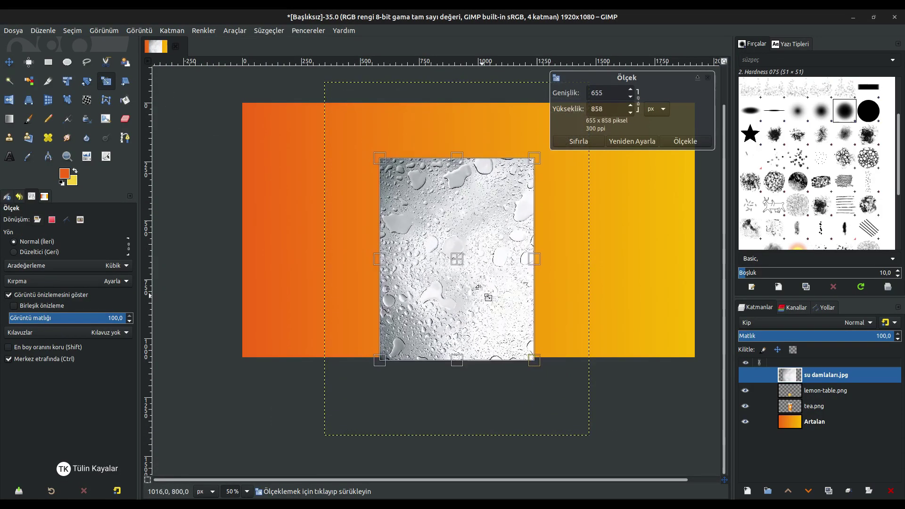
{"action": "left_click", "coordinate": [684, 142]}
Position the water drops over the glass with reduced opacity to check alignment
{"action": "key", "text": "m"}
{"action": "key", "text": "1"}
{"action": "left_click_drag", "start_coordinate": [422, 223], "coordinate": [441, 228]}
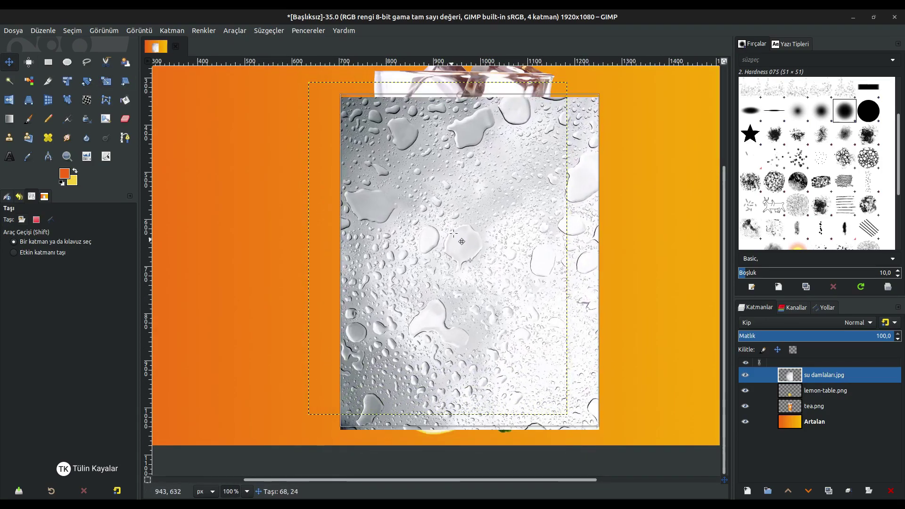
{"action": "left_click", "coordinate": [819, 330]}
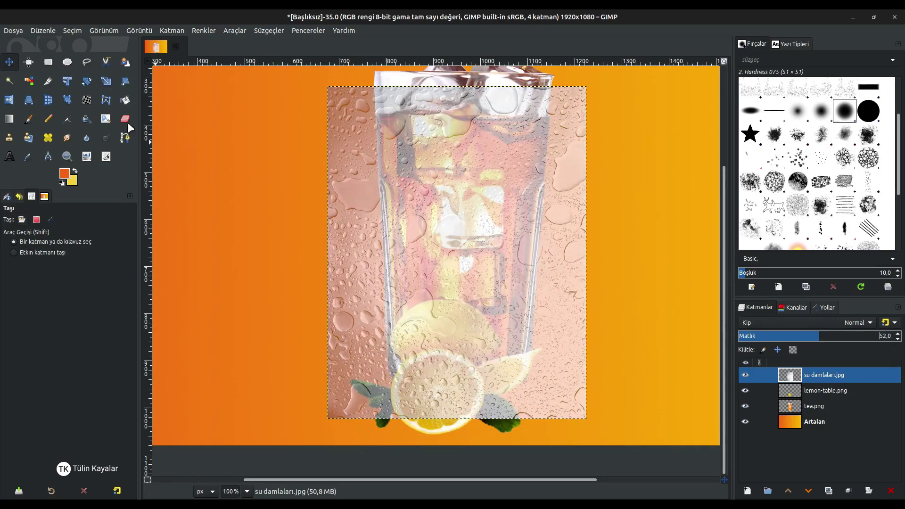
{"action": "left_click_drag", "start_coordinate": [339, 169], "coordinate": [347, 171]}
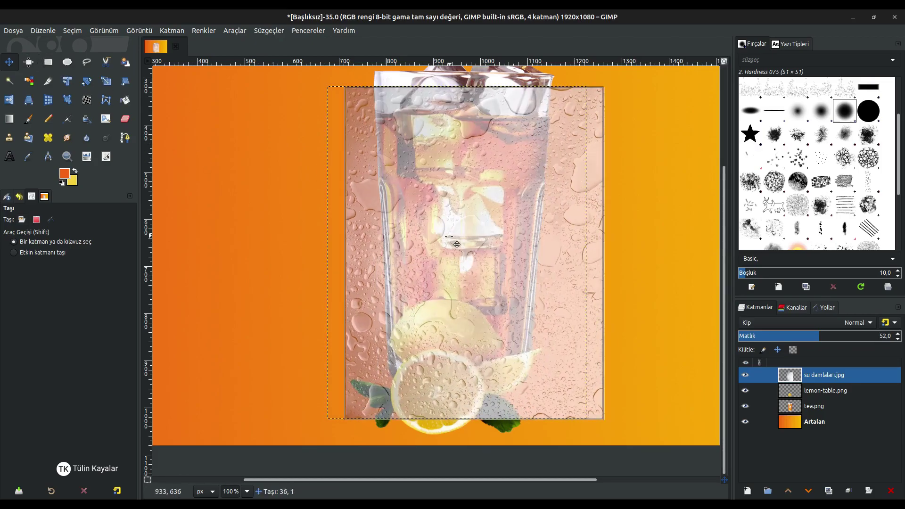
Rescale the water drops to match the glass width and set opacity back to 100
{"action": "left_click", "coordinate": [108, 83]}
{"action": "left_click", "coordinate": [537, 285]}
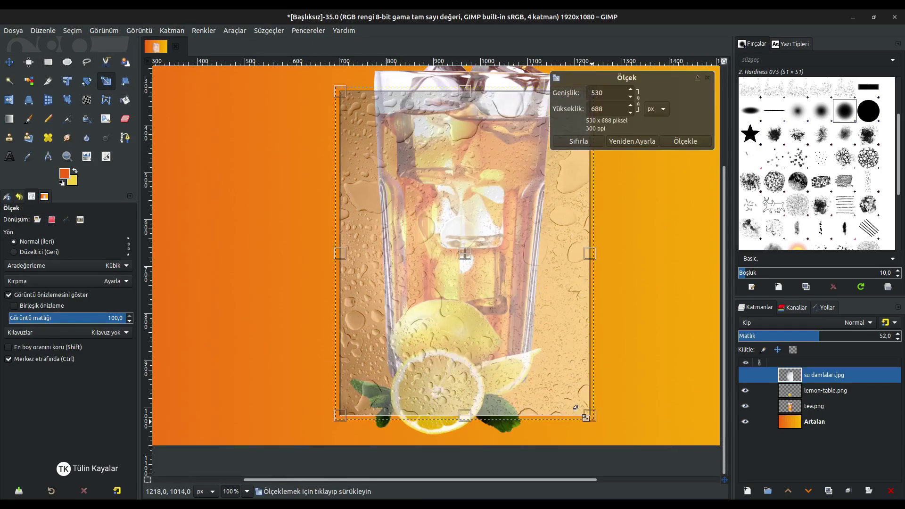
{"action": "mouse_move", "coordinate": [593, 254]}
{"action": "left_mouse_down"}
{"action": "mouse_move", "coordinate": [571, 229]}
{"action": "mouse_move", "coordinate": [542, 249]}
{"action": "left_mouse_up"}
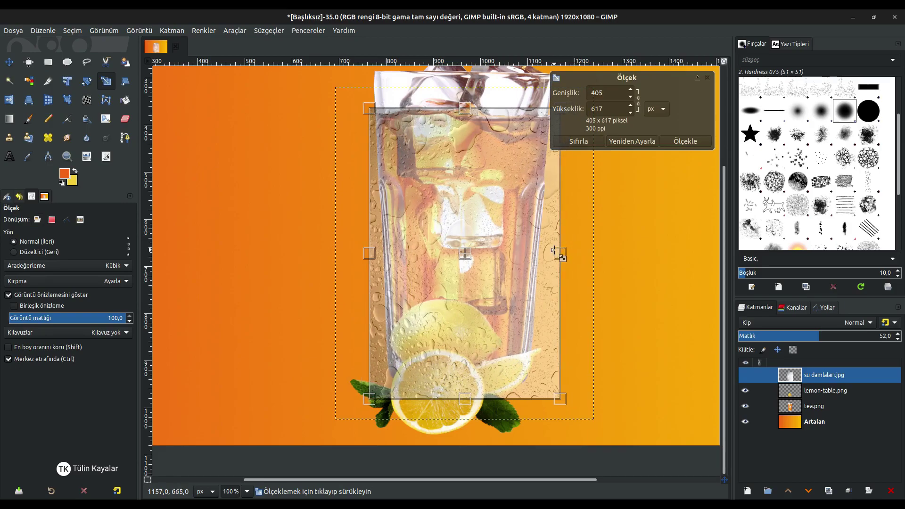
{"action": "left_click", "coordinate": [685, 141]}
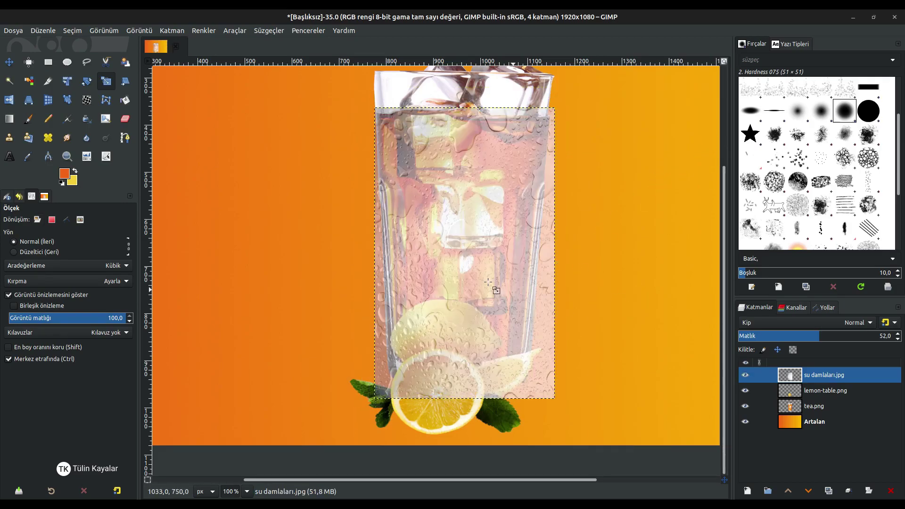
{"action": "left_click_drag", "start_coordinate": [866, 338], "coordinate": [903, 333]}
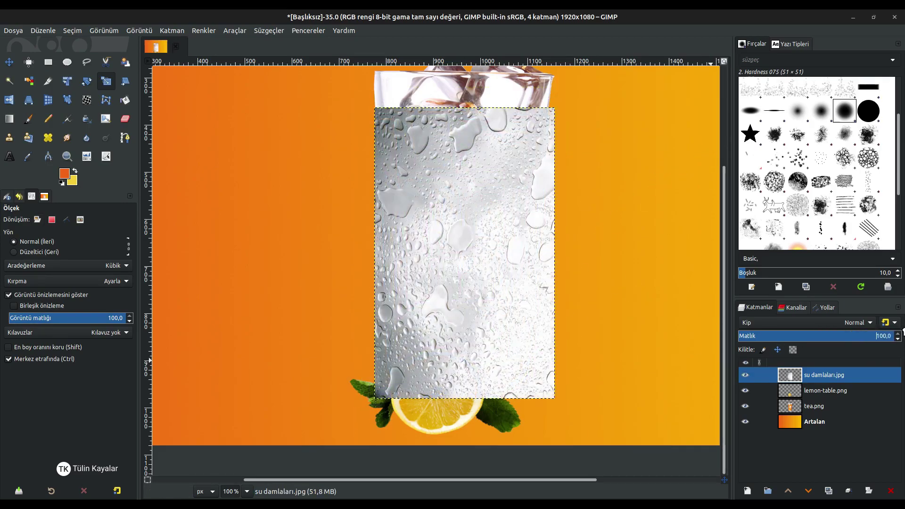
{"action": "left_click", "coordinate": [823, 322]}
Set the water-drops layer blend mode to Burn
{"action": "left_click", "coordinate": [772, 179]}
{"action": "scroll", "coordinate": [517, 216], "scroll_direction": "up", "scroll_amount": 2, "text": "ctrl"}
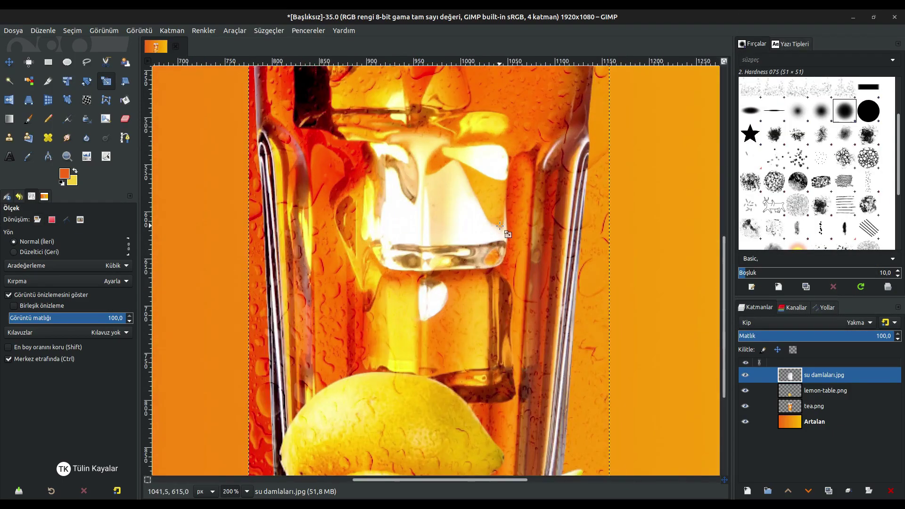
{"action": "scroll", "coordinate": [400, 251], "scroll_direction": "down", "scroll_amount": 1, "text": "ctrl"}
Apply Levels to the water drops with input black 58 and input white 206
{"action": "left_click", "coordinate": [86, 156]}
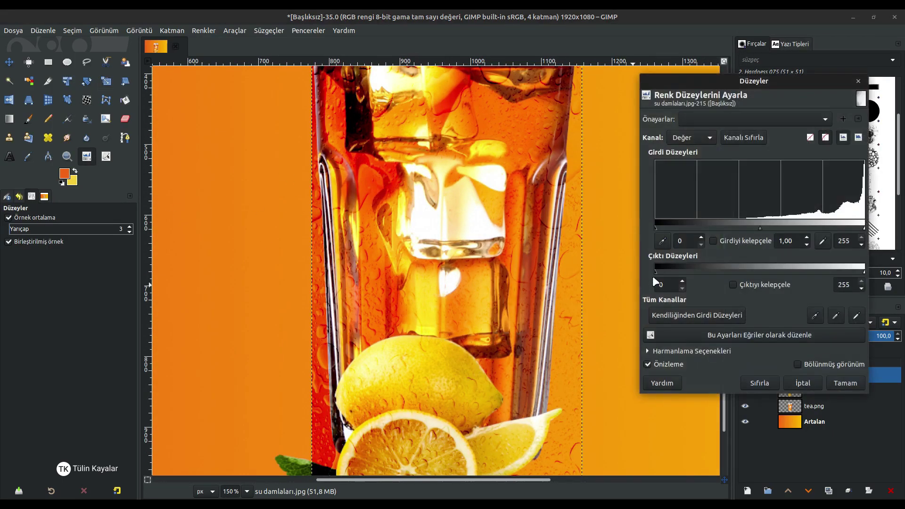
{"action": "left_click_drag", "start_coordinate": [655, 225], "coordinate": [704, 226]}
{"action": "left_click_drag", "start_coordinate": [864, 227], "coordinate": [827, 225]}
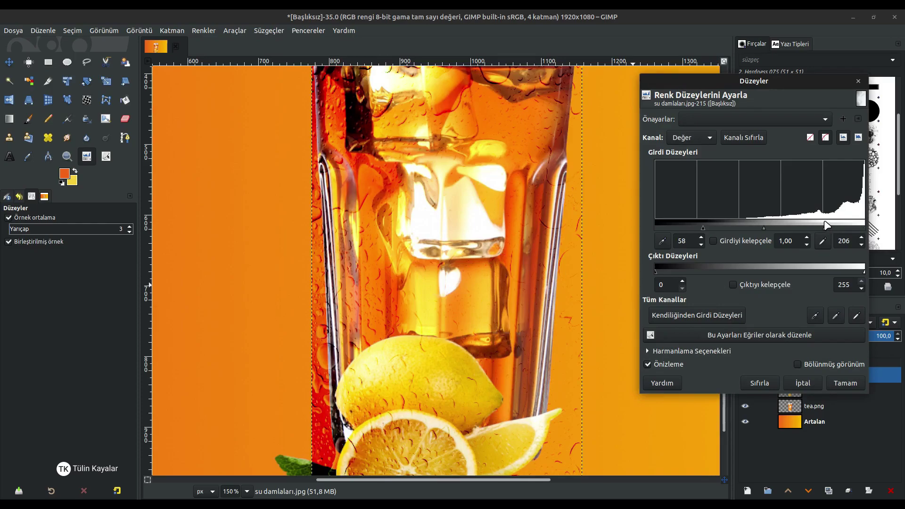
{"action": "left_click", "coordinate": [860, 388]}
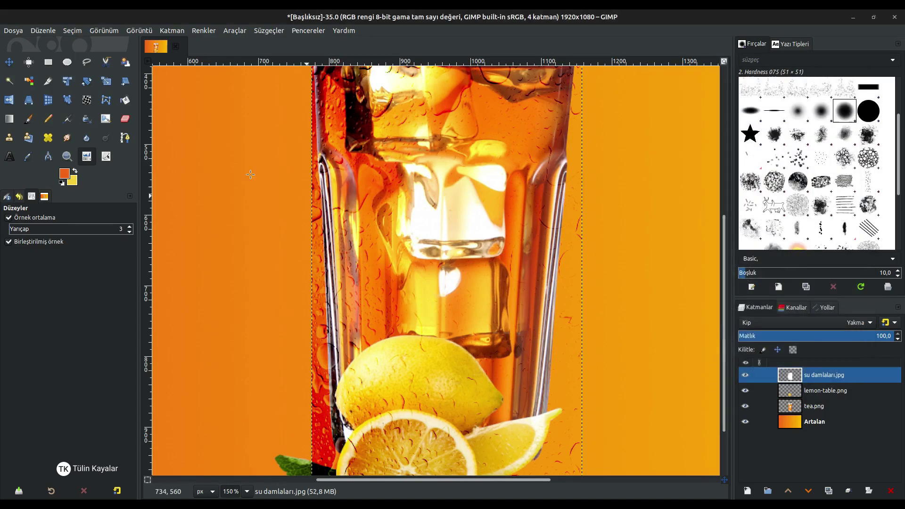
{"action": "left_click", "coordinate": [125, 118]}
{"action": "scroll", "coordinate": [683, 143], "scroll_direction": "up", "scroll_amount": 5}
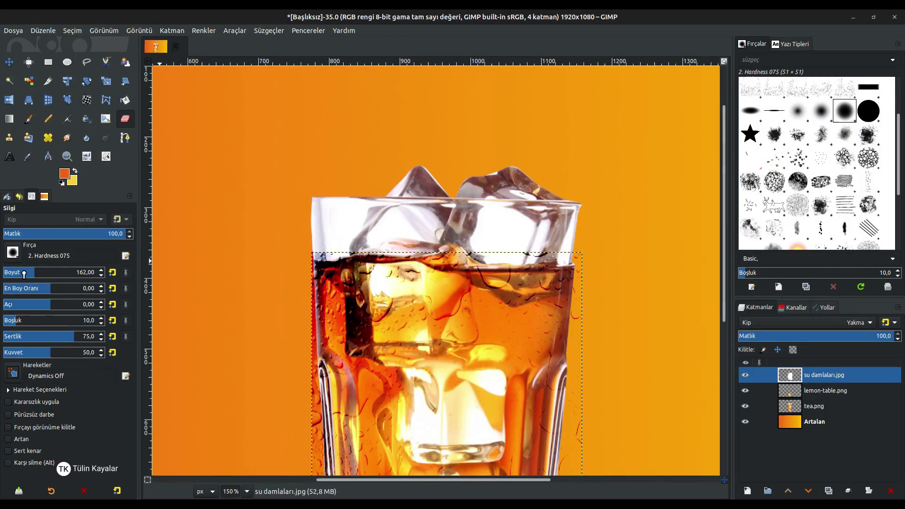
With a smaller eraser, erase droplet texture outside the glass's left edge
{"action": "left_click_drag", "start_coordinate": [23, 274], "coordinate": [20, 273]}
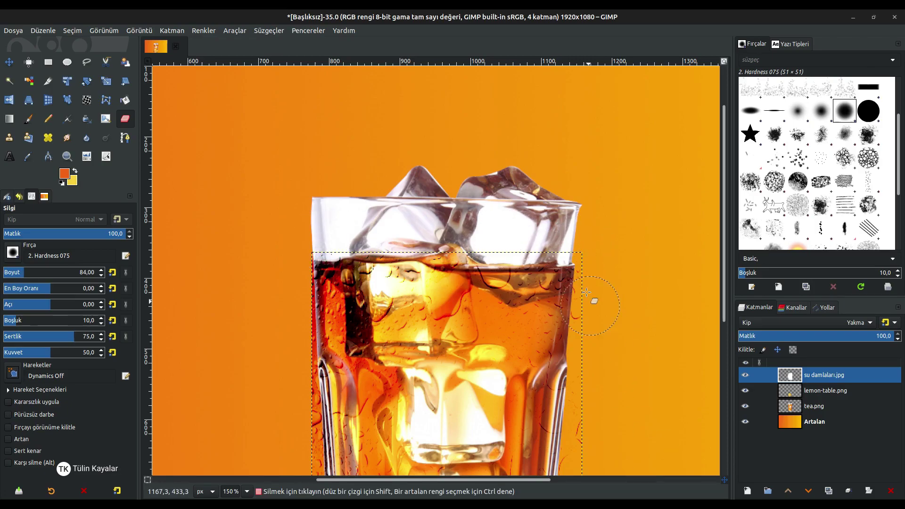
{"action": "scroll", "coordinate": [588, 363], "scroll_direction": "down", "scroll_amount": 5}
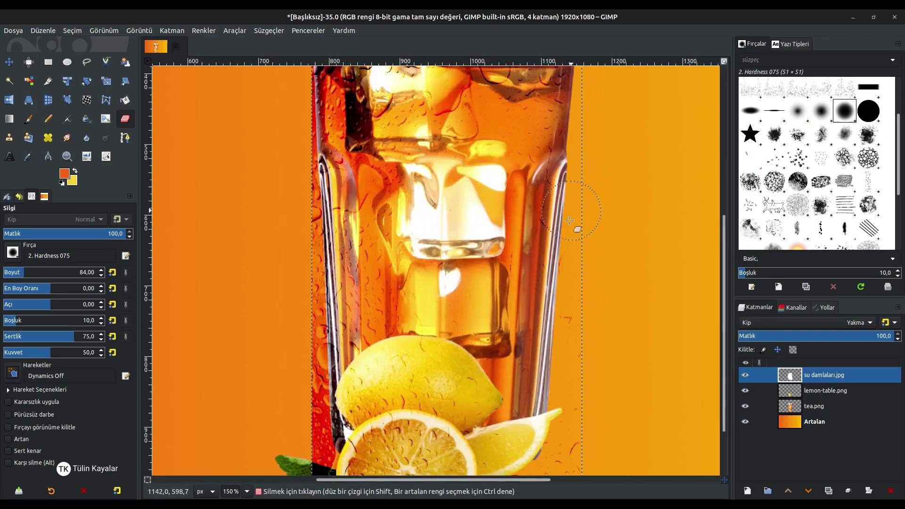
{"action": "scroll", "coordinate": [575, 424], "scroll_direction": "down", "scroll_amount": 2}
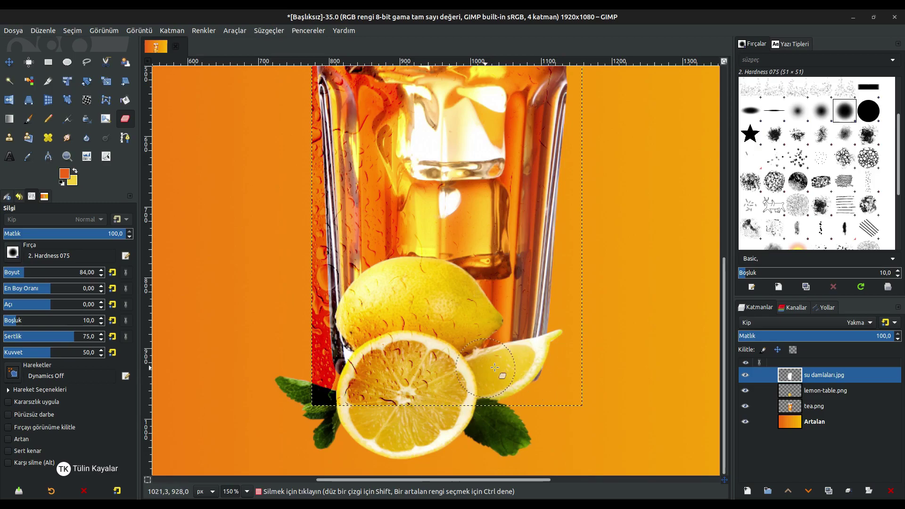
{"action": "left_click_drag", "start_coordinate": [300, 175], "coordinate": [334, 389]}
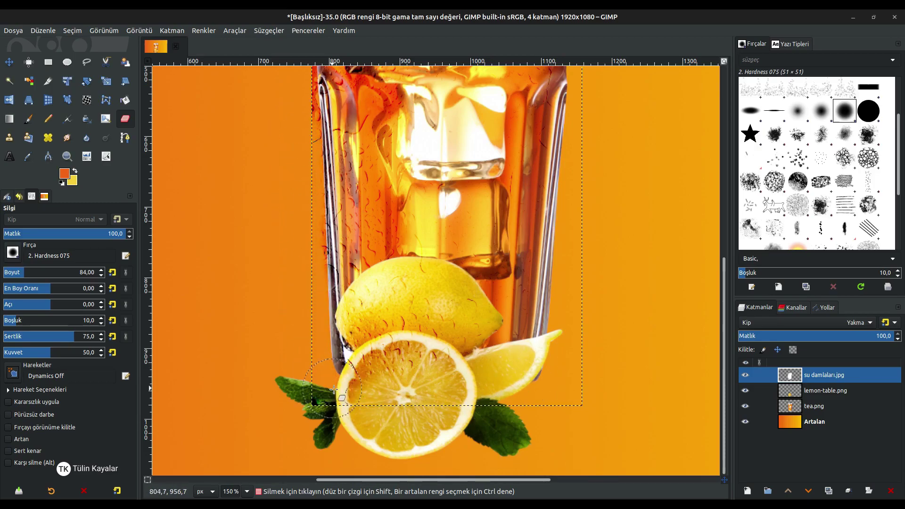
{"action": "scroll", "coordinate": [324, 284], "scroll_direction": "up", "scroll_amount": 3}
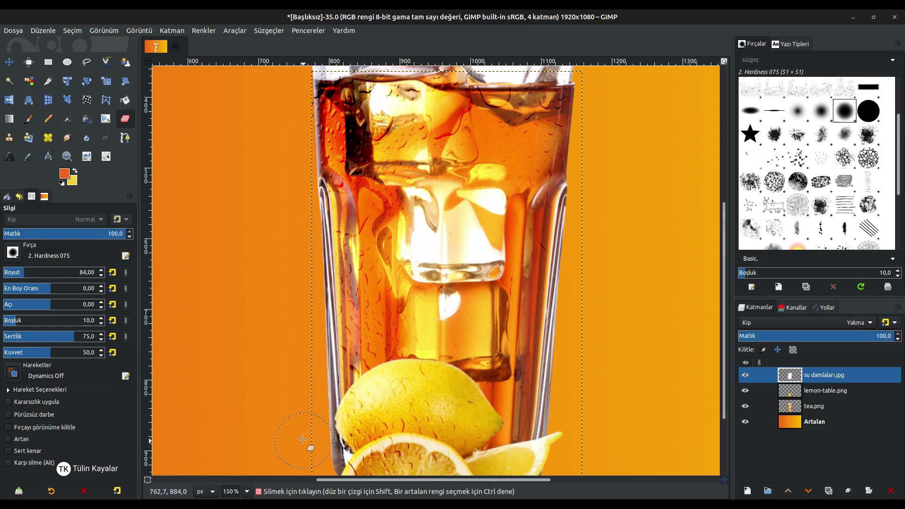
{"action": "scroll", "coordinate": [302, 439], "scroll_direction": "down", "scroll_amount": 3}
Move the water-drops layer beneath the lemons and erase leftover drops along the glass edge
{"action": "left_click", "coordinate": [809, 491]}
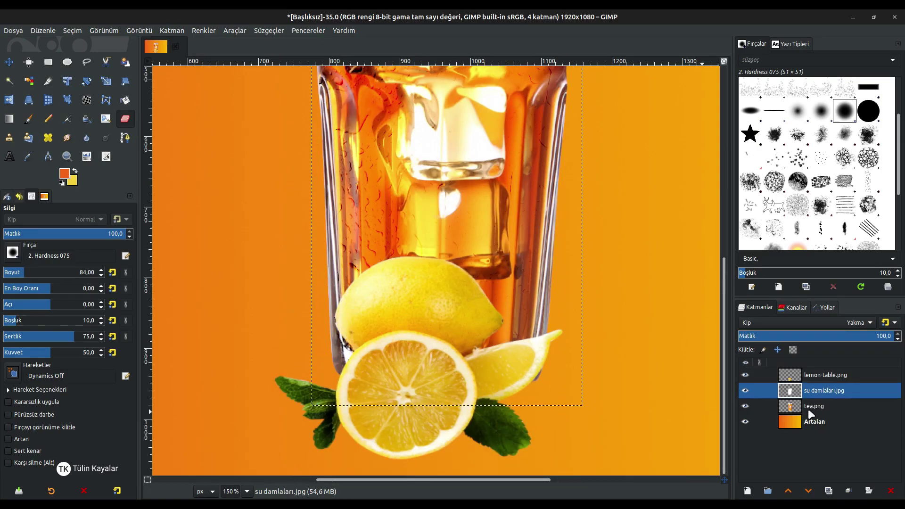
{"action": "left_click", "coordinate": [796, 405]}
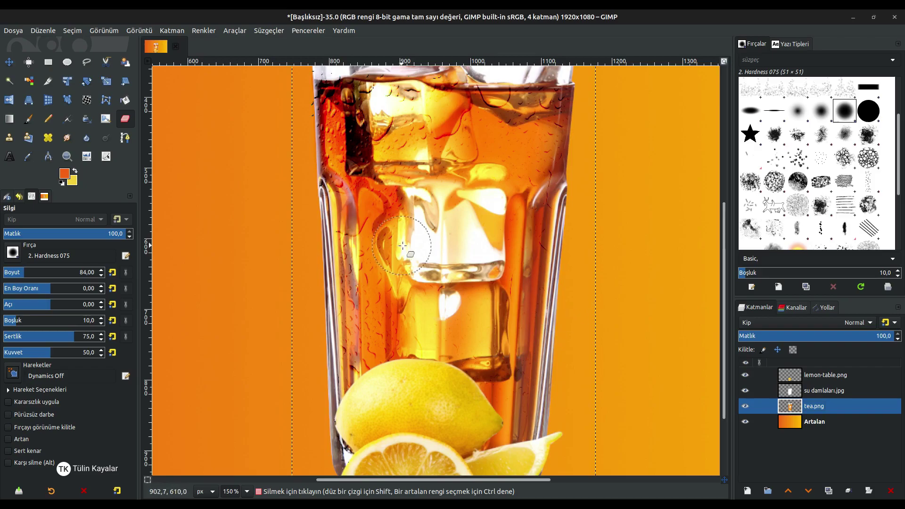
{"action": "left_click", "coordinate": [801, 391]}
{"action": "scroll", "coordinate": [309, 192], "scroll_direction": "up", "scroll_amount": 3}
{"action": "left_click_drag", "start_coordinate": [309, 192], "coordinate": [298, 261]}
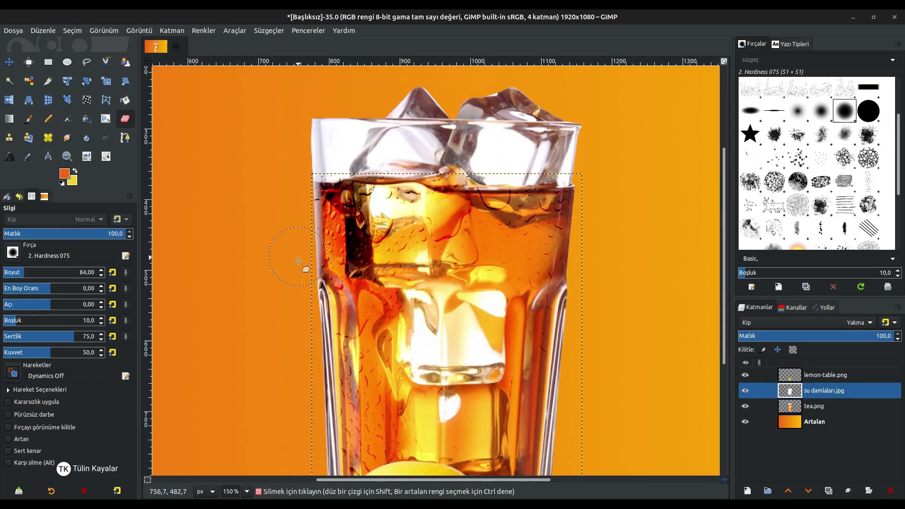
Add a new transparent layer above tea.png
{"action": "key", "text": "Page_Down"}
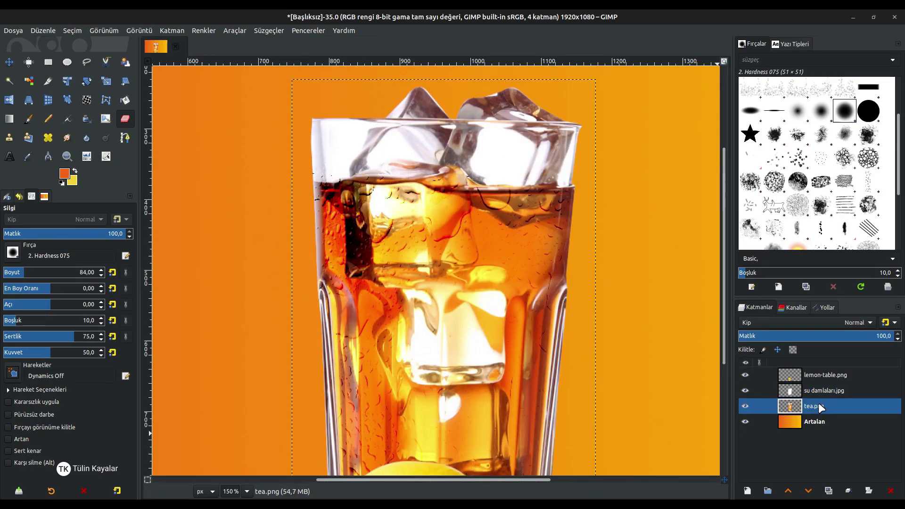
{"action": "left_click", "coordinate": [746, 491]}
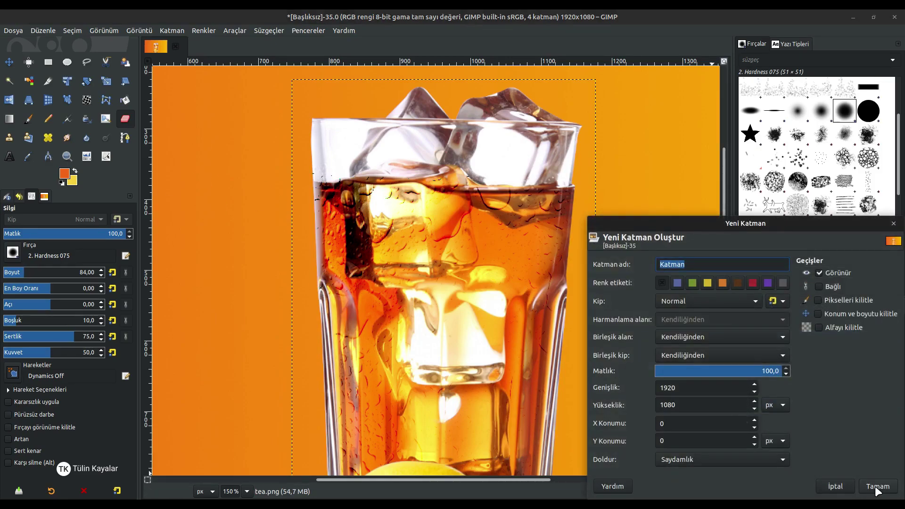
{"action": "left_click", "coordinate": [878, 487]}
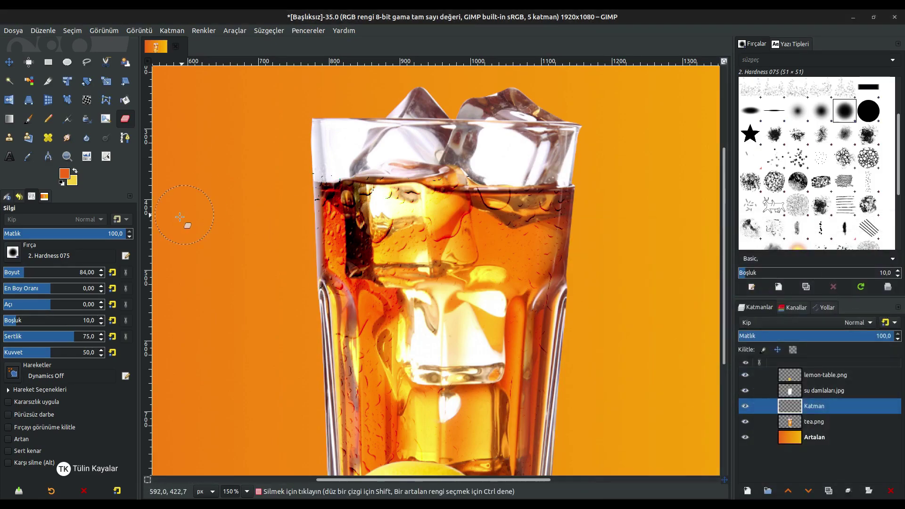
{"action": "left_click", "coordinate": [28, 158]}
{"action": "left_click", "coordinate": [812, 428]}
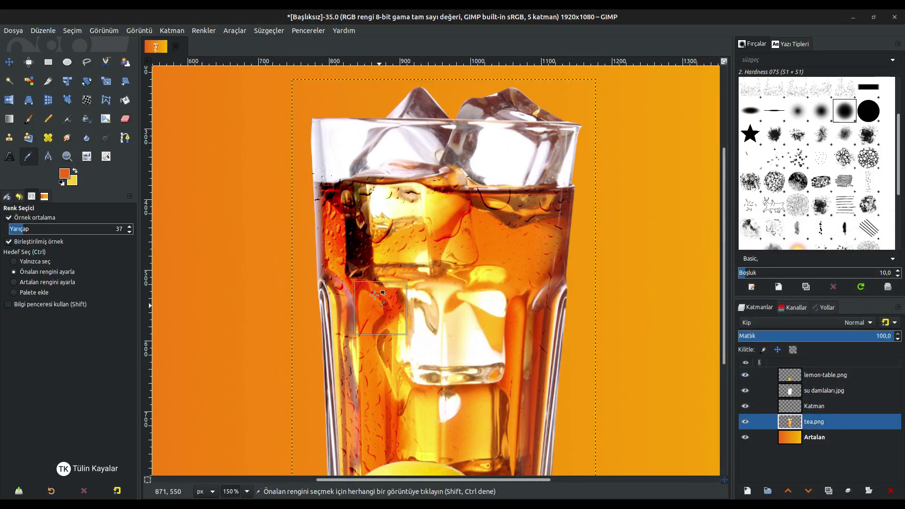
Select the glass shape from tea.png's alpha and paint a tint on the new layer
{"action": "right_click", "coordinate": [808, 419]}
{"action": "left_click", "coordinate": [723, 377]}
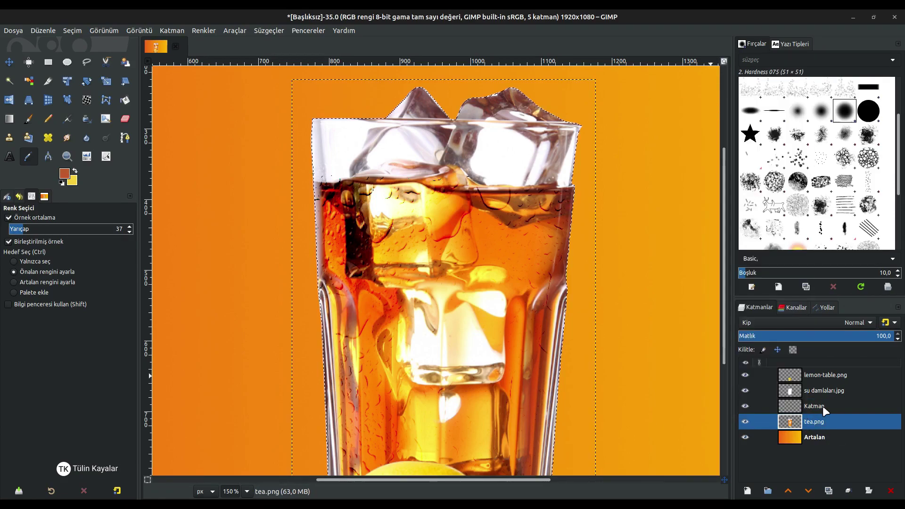
{"action": "left_click", "coordinate": [822, 406]}
{"action": "left_click", "coordinate": [28, 118]}
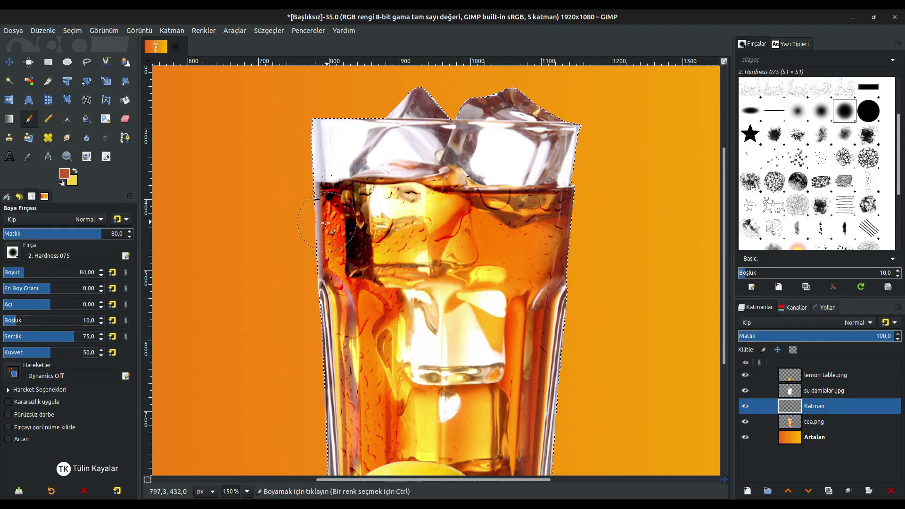
{"action": "left_click_drag", "start_coordinate": [24, 272], "coordinate": [20, 273]}
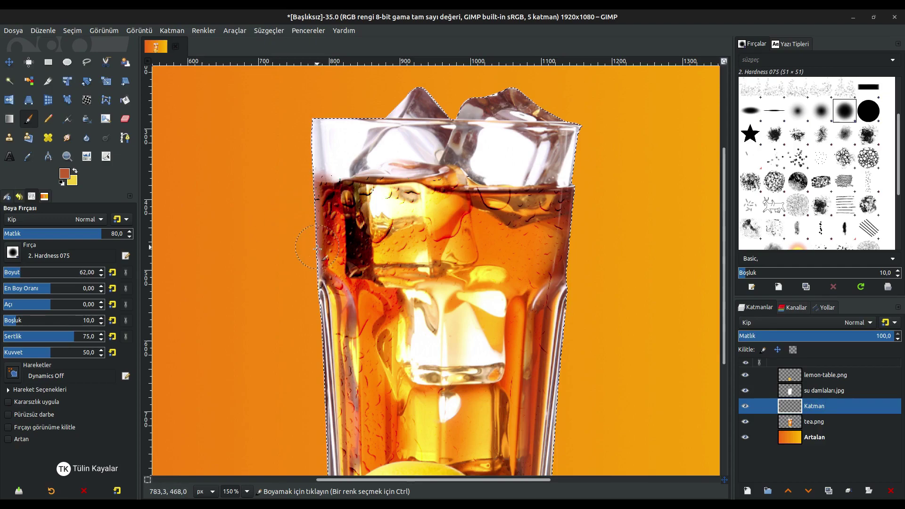
{"action": "left_click", "coordinate": [125, 118]}
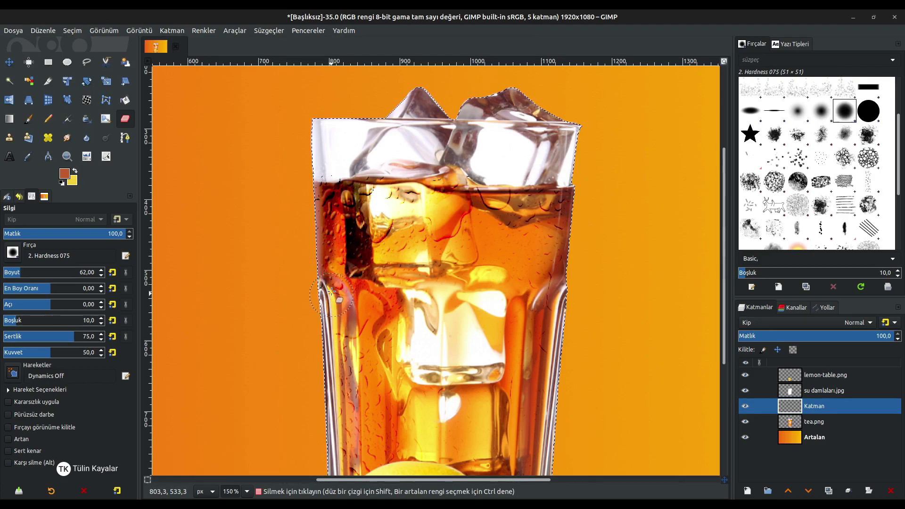
{"action": "key", "text": "ctrl"}
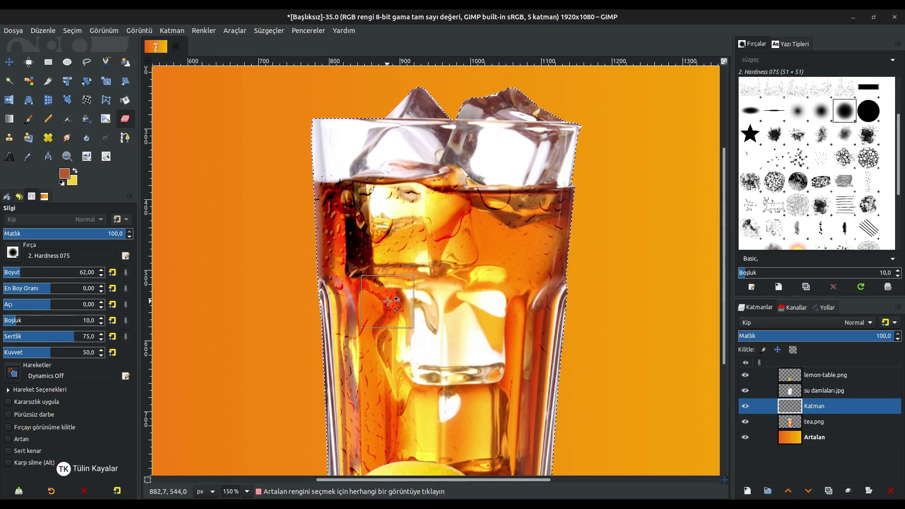
Lower the tint layer's opacity, set it to Overlay, and merge it into tea.png
{"action": "left_click_drag", "start_coordinate": [846, 339], "coordinate": [840, 336]}
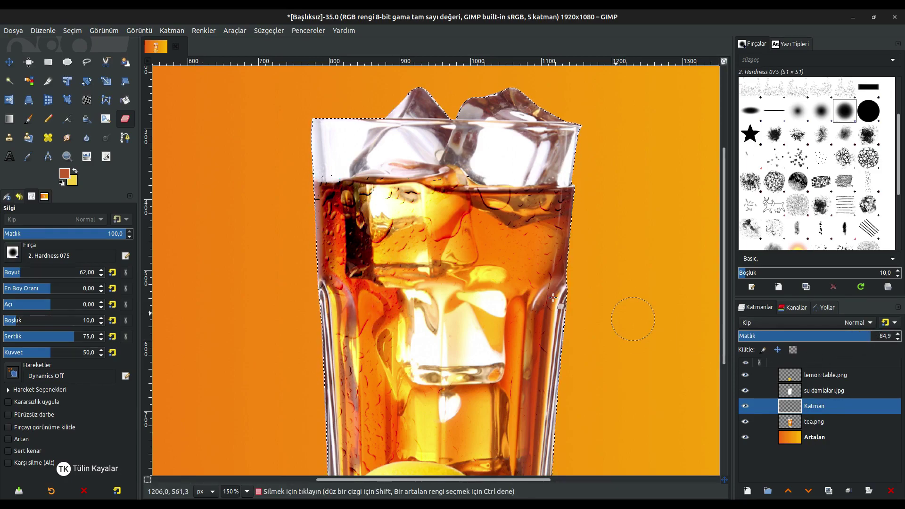
{"action": "left_click", "coordinate": [837, 324]}
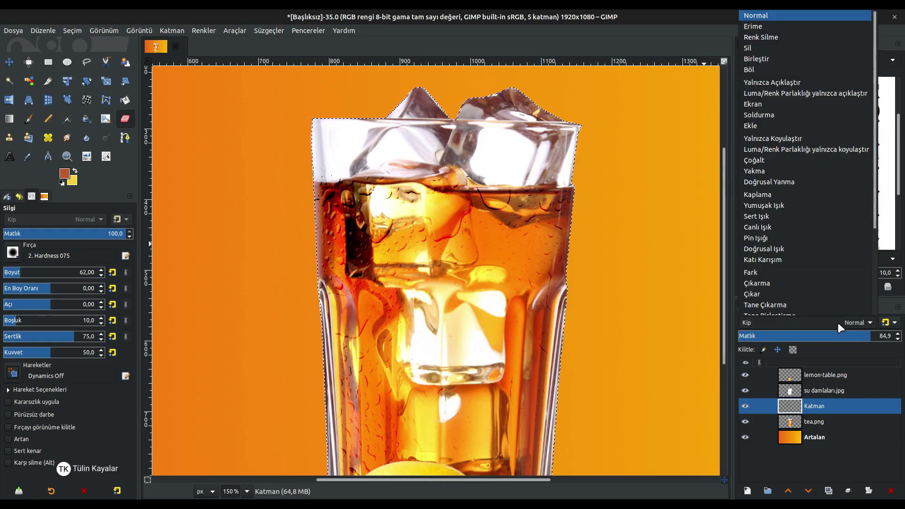
{"action": "left_click", "coordinate": [773, 194]}
{"action": "left_click", "coordinate": [848, 493]}
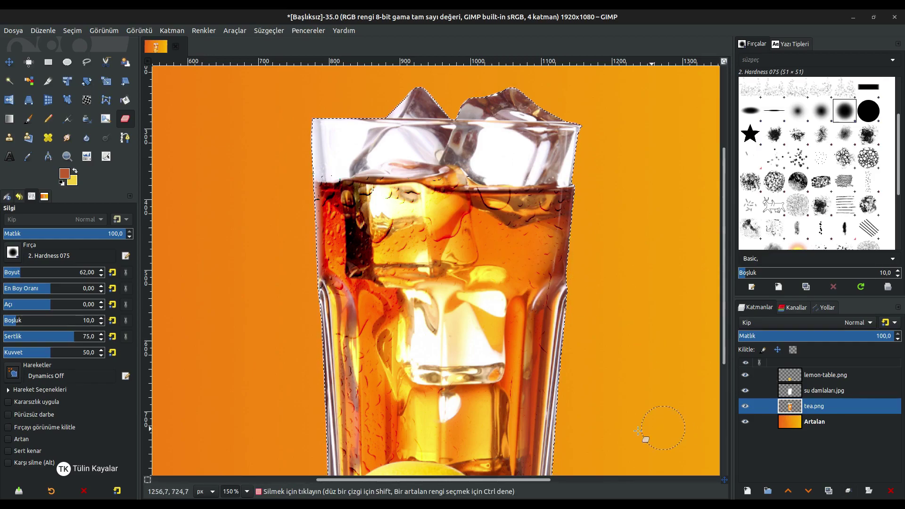
Select the Water Bubbles brush with white as the painting colour
{"action": "scroll", "coordinate": [456, 297], "scroll_direction": "down", "scroll_amount": 2}
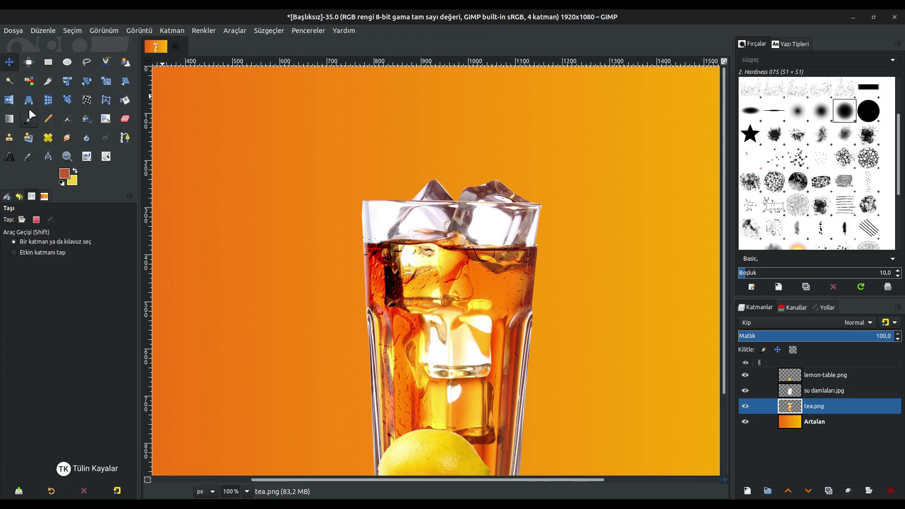
{"action": "key", "text": "p"}
{"action": "scroll", "coordinate": [842, 121], "scroll_direction": "up", "scroll_amount": 3}
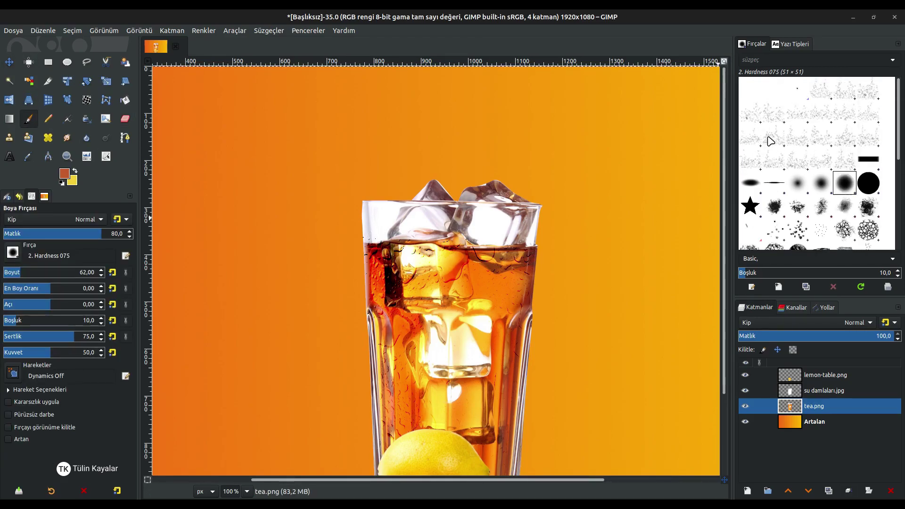
{"action": "left_click", "coordinate": [838, 169]}
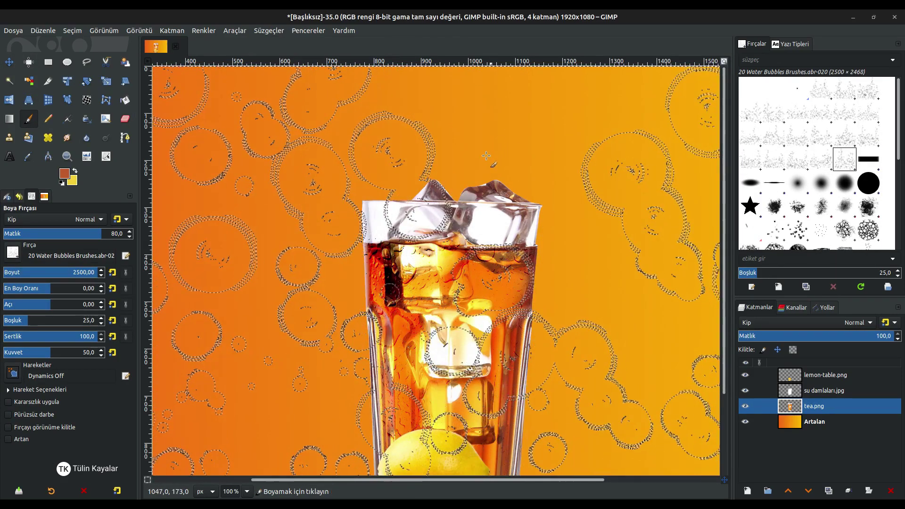
{"action": "scroll", "coordinate": [486, 164], "scroll_direction": "down", "scroll_amount": 2}
{"action": "scroll", "coordinate": [471, 203], "scroll_direction": "down", "scroll_amount": 3}
{"action": "left_click", "coordinate": [76, 173]}
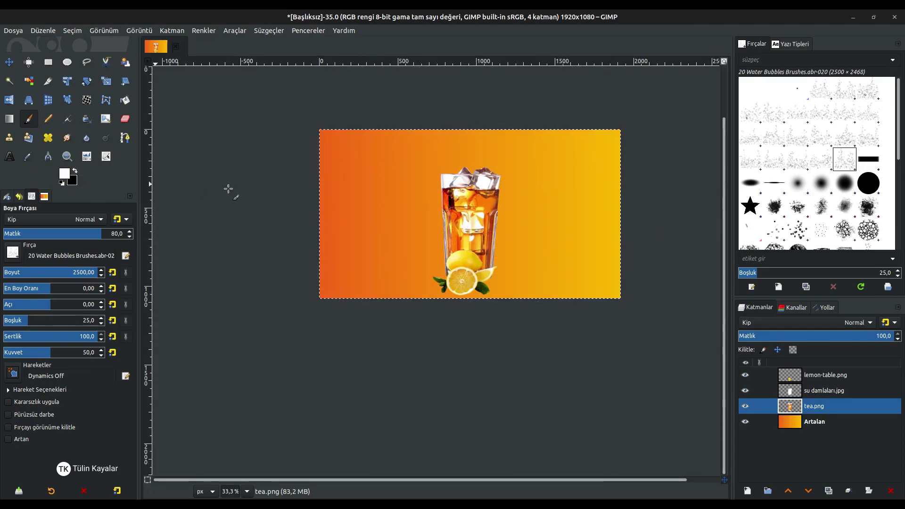
Add a new transparent layer above Artalan and stamp small white bubbles around the glass
{"action": "left_click", "coordinate": [802, 423]}
{"action": "left_click", "coordinate": [747, 493]}
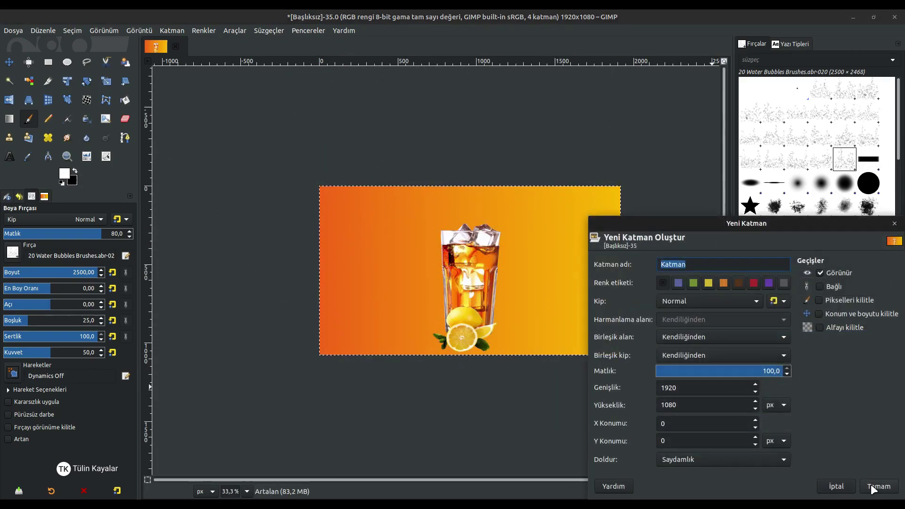
{"action": "left_click", "coordinate": [870, 484]}
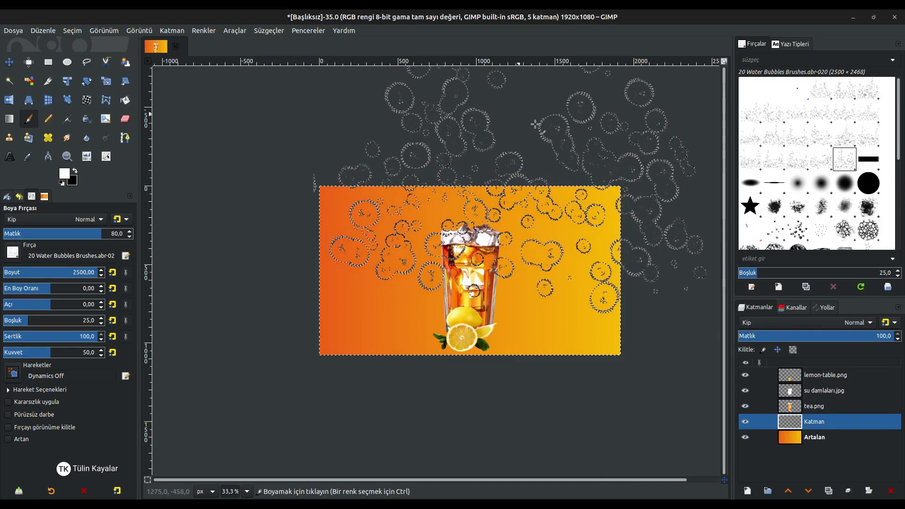
{"action": "scroll", "coordinate": [522, 141], "scroll_direction": "up", "scroll_amount": 1}
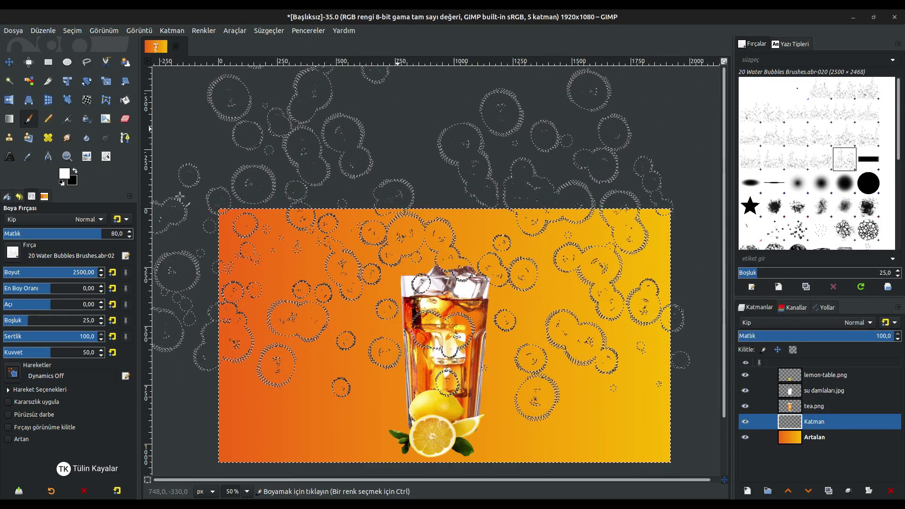
{"action": "left_click", "coordinate": [90, 273]}
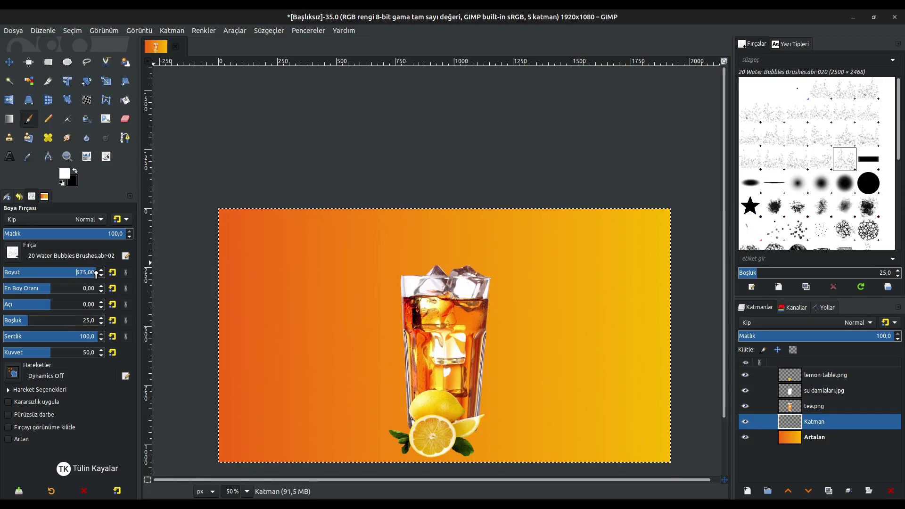
{"action": "scroll", "coordinate": [445, 212], "scroll_direction": "up", "scroll_amount": 1, "text": "ctrl"}
{"action": "scroll", "coordinate": [452, 142], "scroll_direction": "up", "scroll_amount": 1, "text": "ctrl"}
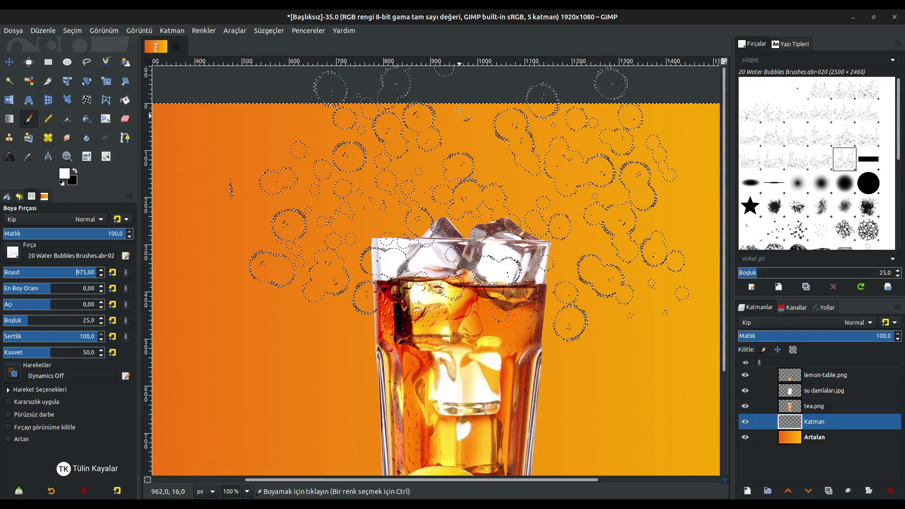
{"action": "left_click", "coordinate": [451, 141]}
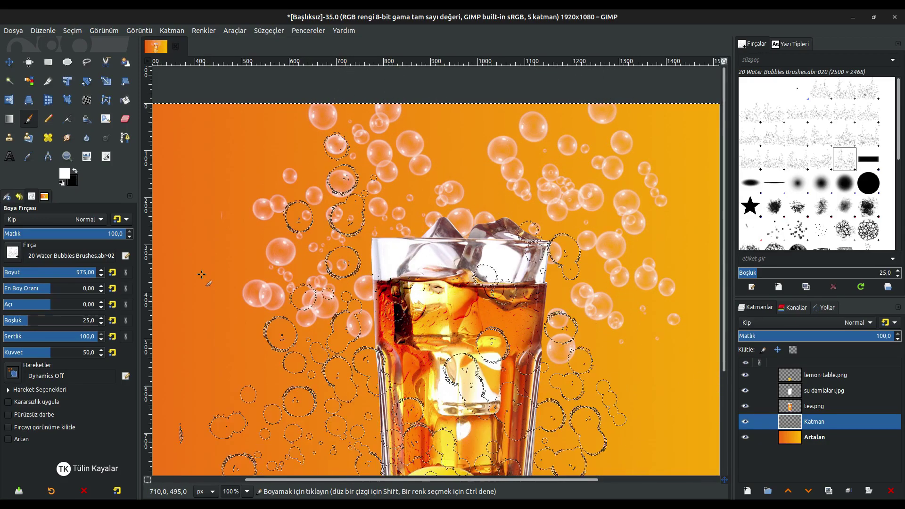
Try erasing bubbles beside the glass, then undo the eraser strokes
{"action": "left_click", "coordinate": [125, 119]}
{"action": "key", "text": "bracketright"}
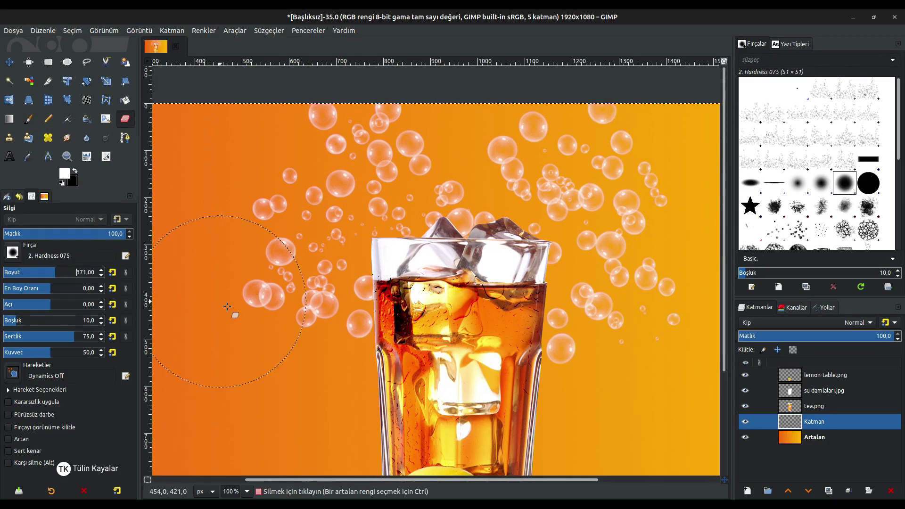
{"action": "mouse_move", "coordinate": [236, 313]}
{"action": "left_mouse_down"}
{"action": "mouse_move", "coordinate": [268, 344]}
{"action": "mouse_move", "coordinate": [222, 208]}
{"action": "left_mouse_up"}
{"action": "left_click", "coordinate": [681, 310]}
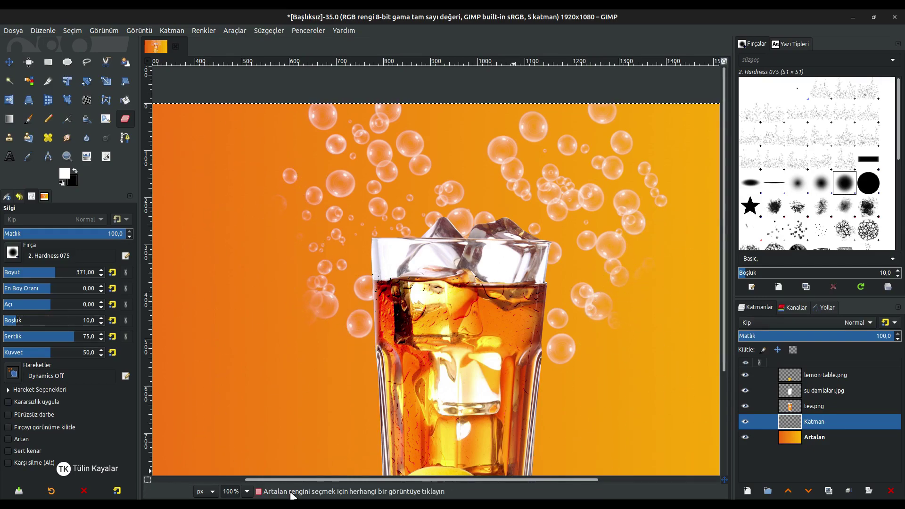
{"action": "key", "text": "ctrl+z"}
{"action": "key", "text": "ctrl+z"}
{"action": "key", "text": "ctrl+z"}
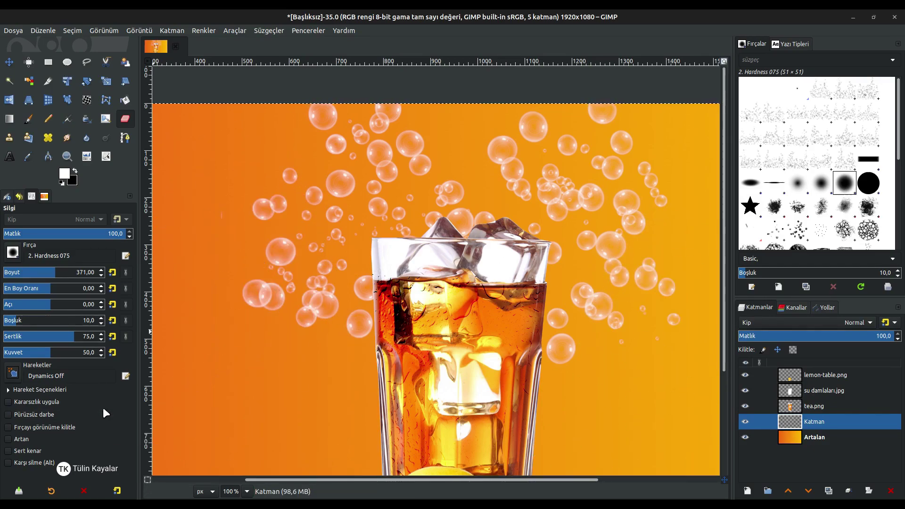
Set the bubbles layer to Overlay mode and view the whole image
{"action": "left_click", "coordinate": [9, 62]}
{"action": "left_click", "coordinate": [837, 323]}
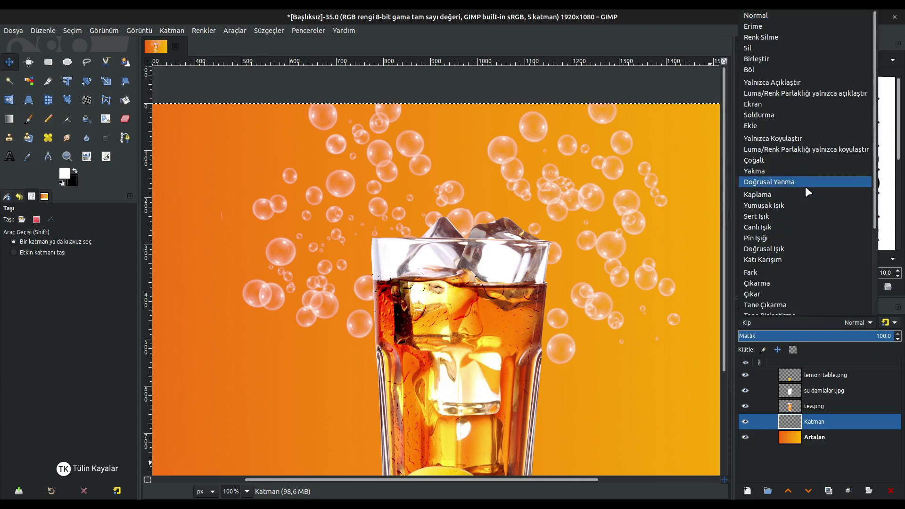
{"action": "left_click", "coordinate": [788, 198]}
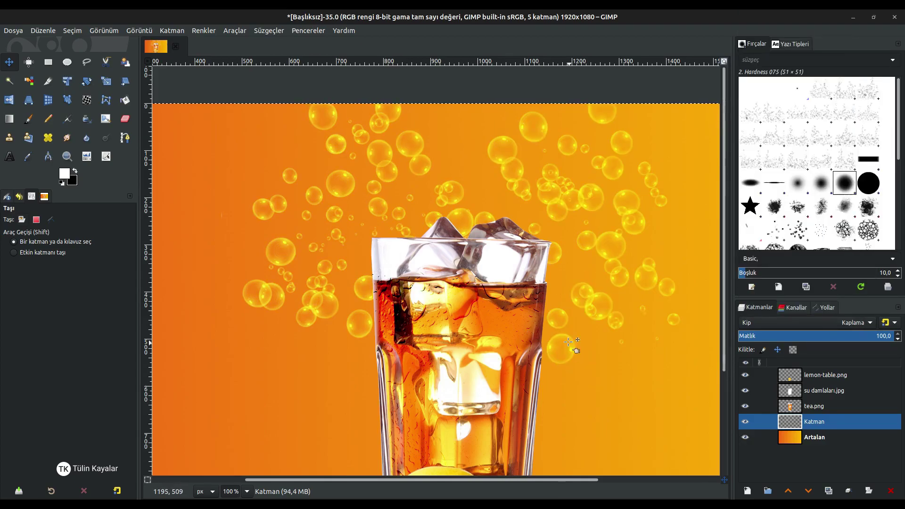
{"action": "key", "text": "minus"}
{"action": "scroll", "coordinate": [812, 172], "scroll_direction": "down", "scroll_amount": 3}
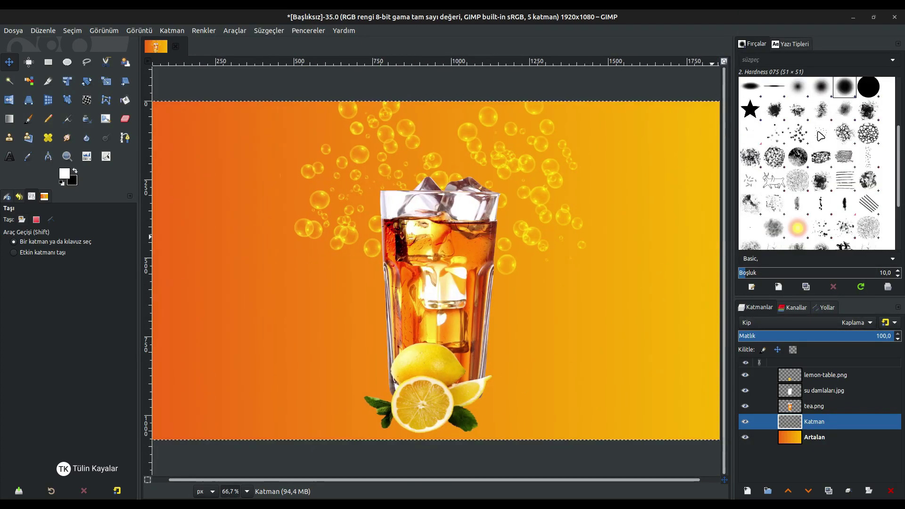
{"action": "scroll", "coordinate": [812, 173], "scroll_direction": "down", "scroll_amount": 2}
Stamp a size-875 white Water Splash brush around the glass on a new layer
{"action": "left_click", "coordinate": [868, 191]}
{"action": "left_click", "coordinate": [32, 120]}
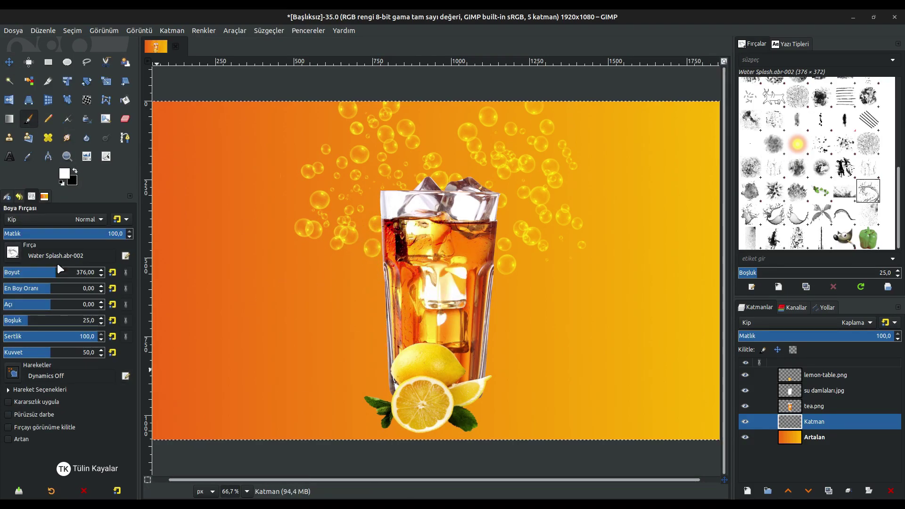
{"action": "left_click", "coordinate": [91, 283]}
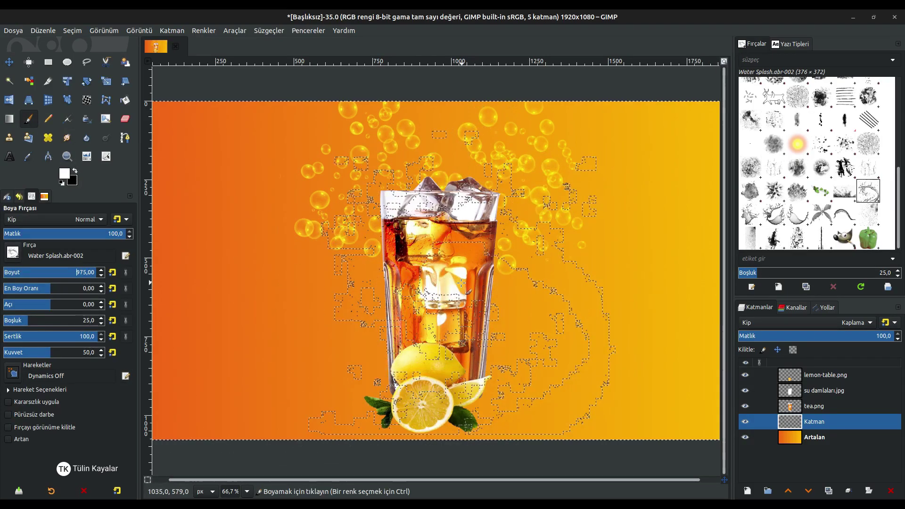
{"action": "left_click", "coordinate": [747, 490]}
{"action": "left_click", "coordinate": [872, 488]}
{"action": "left_click", "coordinate": [438, 285]}
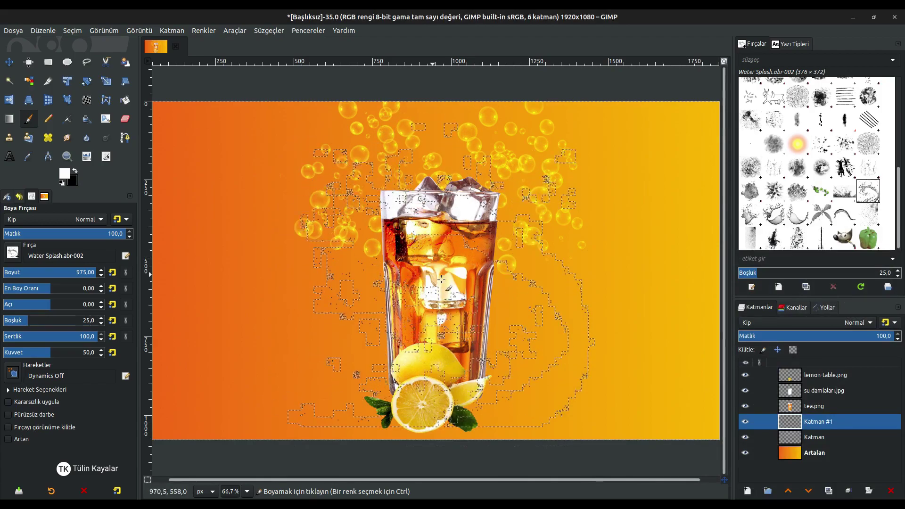
Rename the bubble layer 'SU BALONLARI' and the splash layer 'SU SIÇRAMALARI'
{"action": "double_click", "coordinate": [811, 438]}
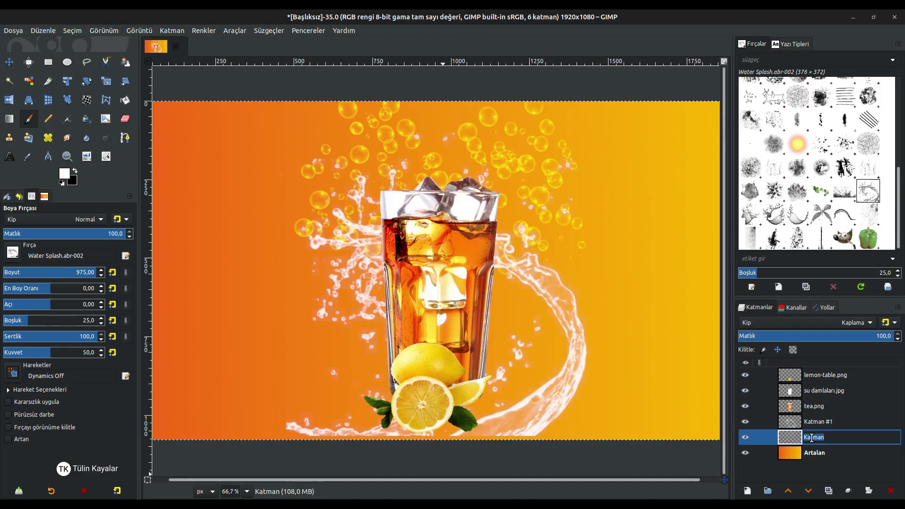
{"action": "type", "text": "SU BALONLARI"}
{"action": "double_click", "coordinate": [817, 421]}
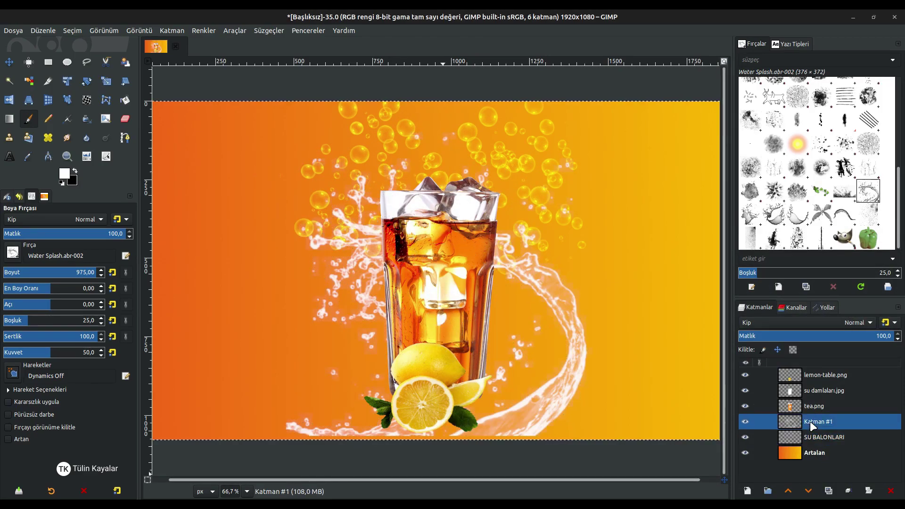
{"action": "type", "text": "SU SIÇRAMALARI"}
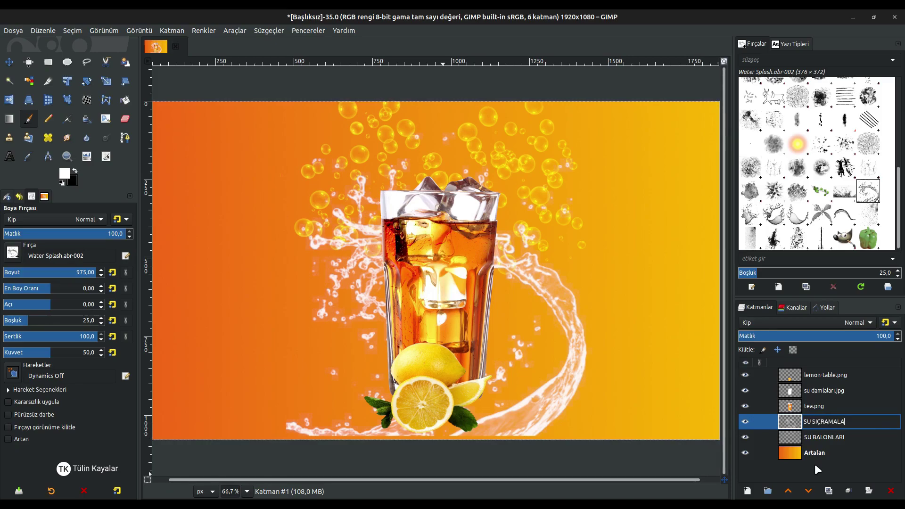
{"action": "key", "text": "Return"}
{"action": "left_click", "coordinate": [845, 214]}
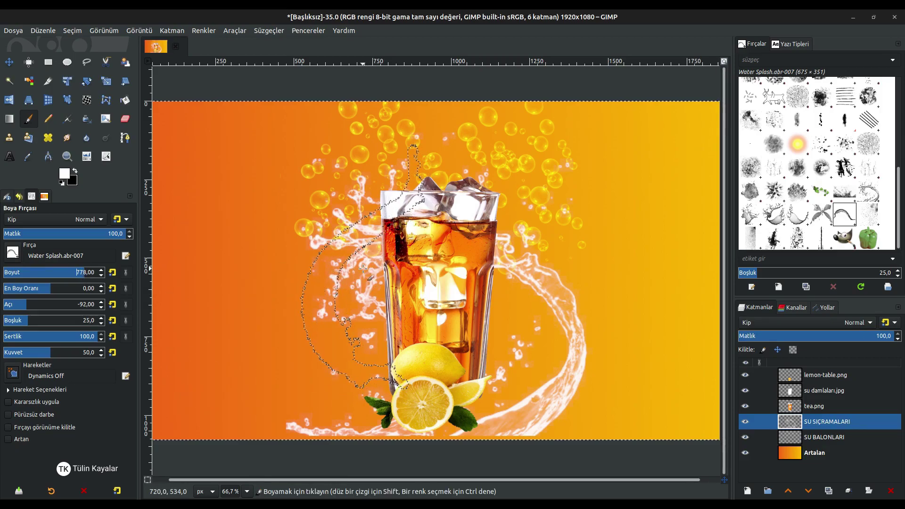
Stamp a tall Water Splash.abr-007 loop left of the glass, undoing shorter attempts
{"action": "left_click", "coordinate": [369, 288]}
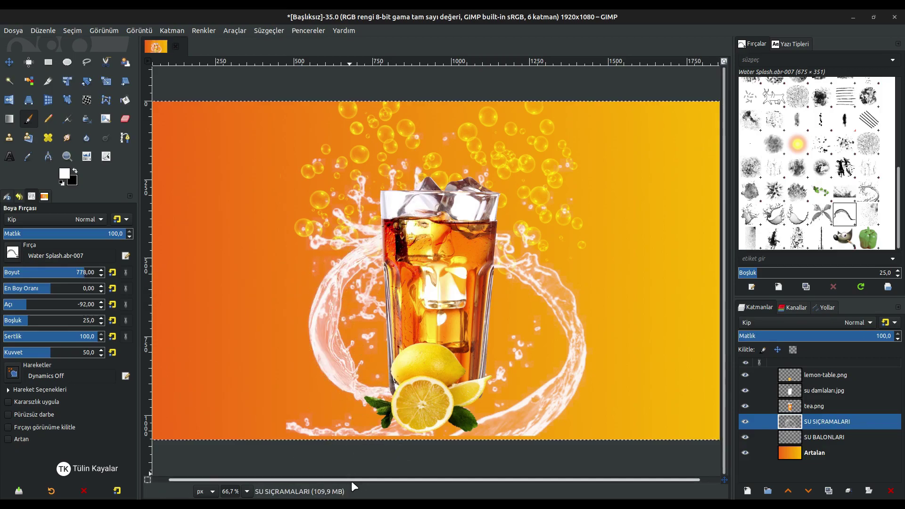
{"action": "key", "text": "ctrl+z"}
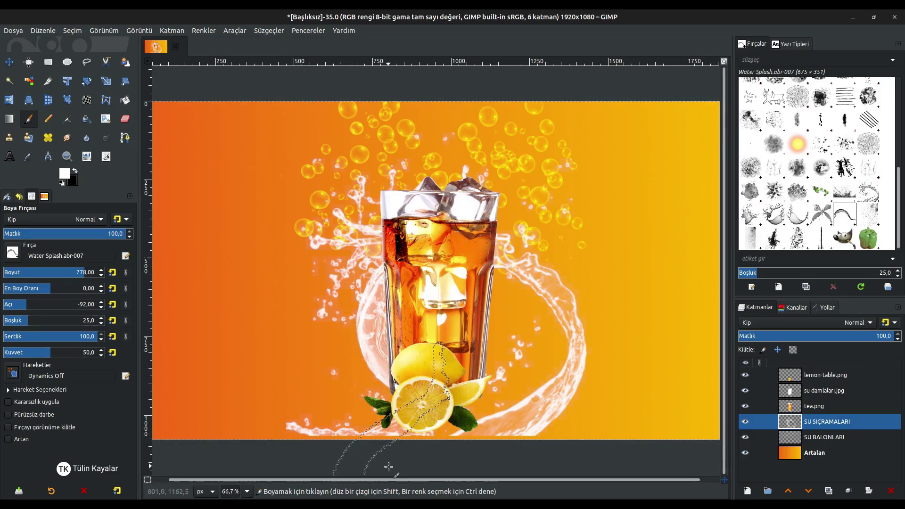
{"action": "key", "text": "ctrl+z"}
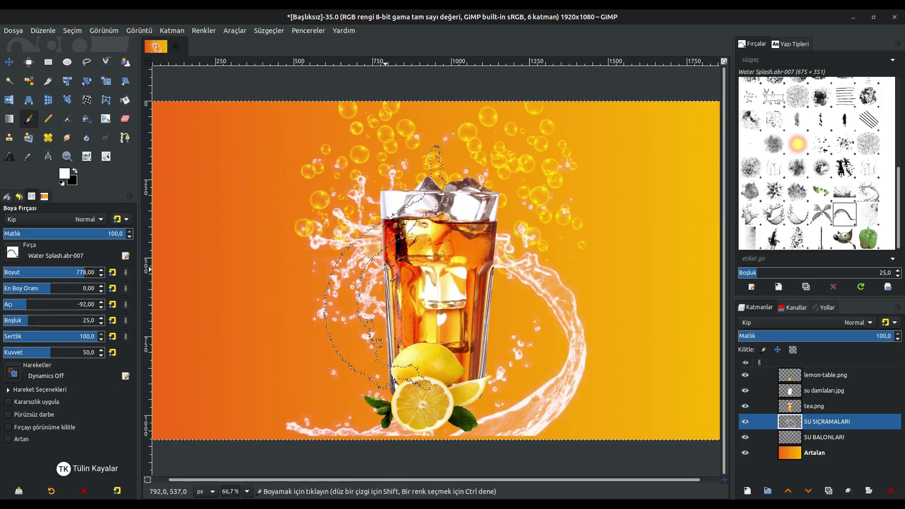
{"action": "left_click", "coordinate": [380, 270]}
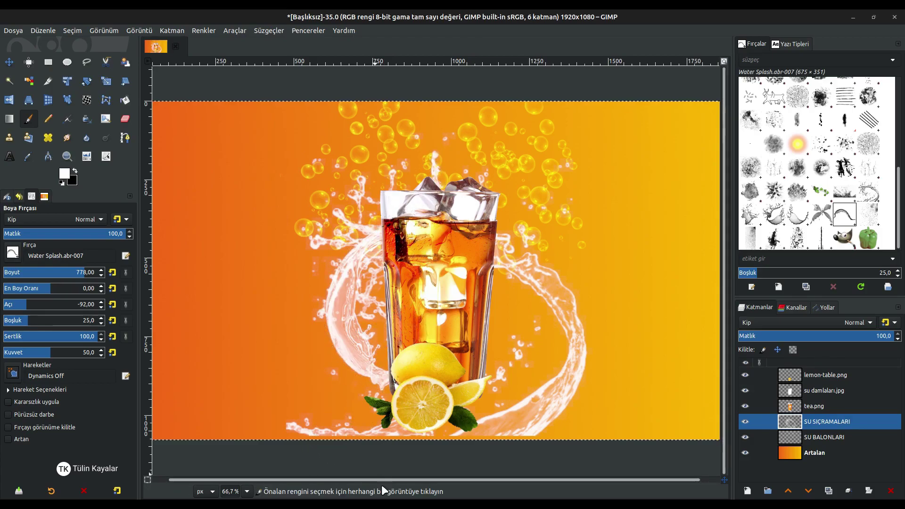
{"action": "key", "text": "ctrl+z"}
{"action": "left_click", "coordinate": [361, 302]}
Drag limon dilim.png from the file manager into GIMP as a new layer
{"action": "key", "text": "m"}
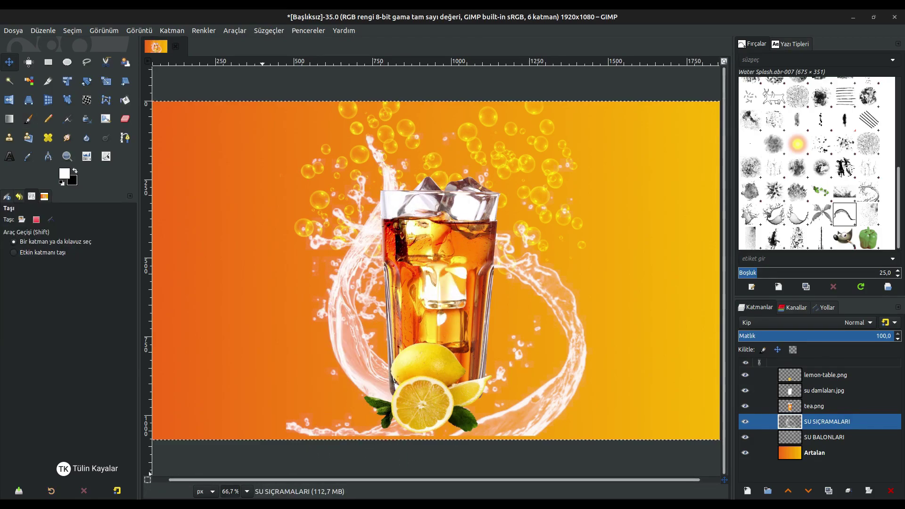
{"action": "key", "text": "alt+Tab"}
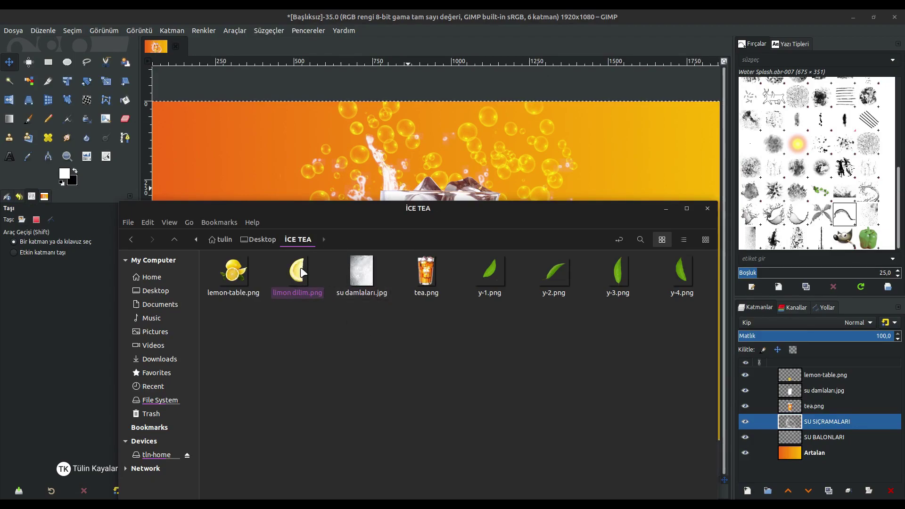
{"action": "left_click_drag", "start_coordinate": [370, 194], "coordinate": [390, 162]}
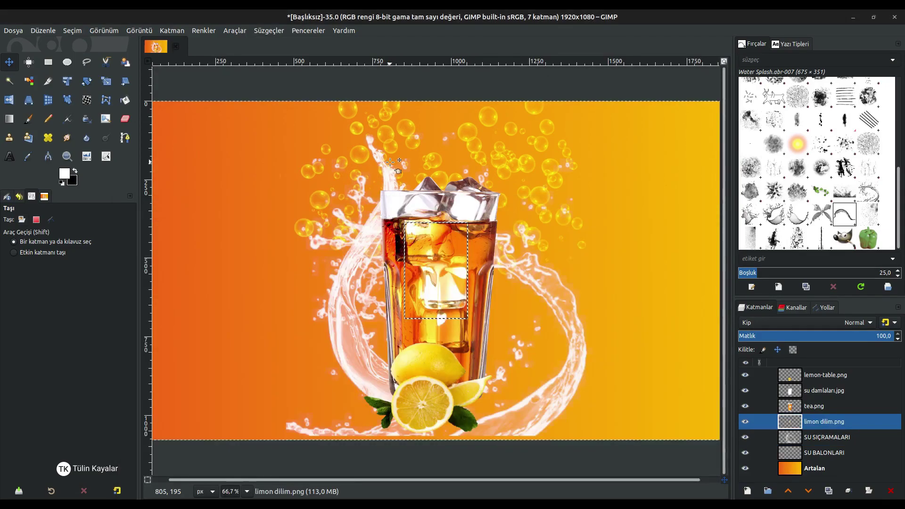
Raise the lemon slice to the top and place it in a new group named LİMON DİLİMLERİ
{"action": "left_click", "coordinate": [788, 492]}
{"action": "left_click", "coordinate": [788, 492]}
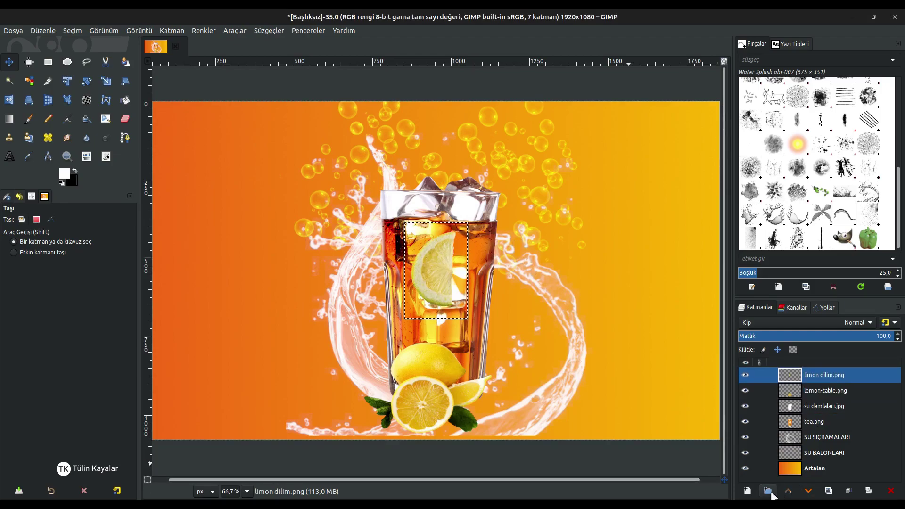
{"action": "left_click", "coordinate": [768, 490]}
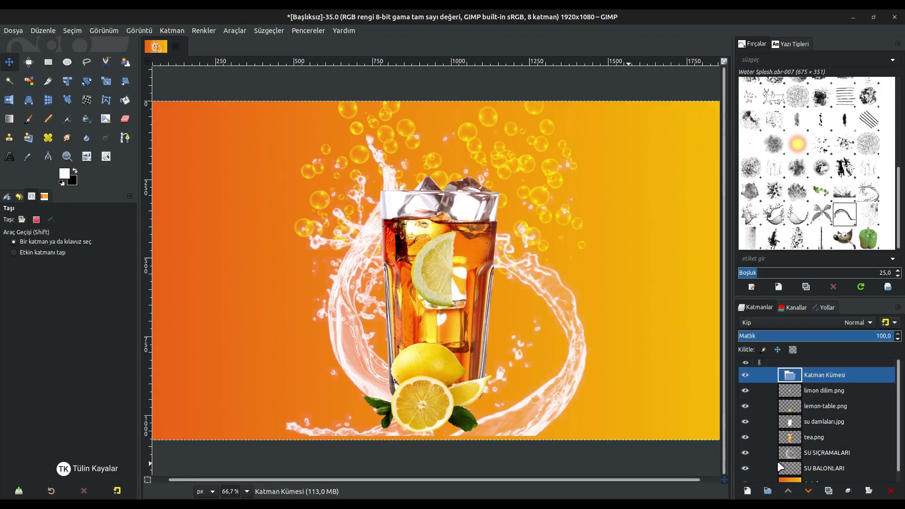
{"action": "double_click", "coordinate": [822, 376]}
{"action": "type", "text": "LİM"}
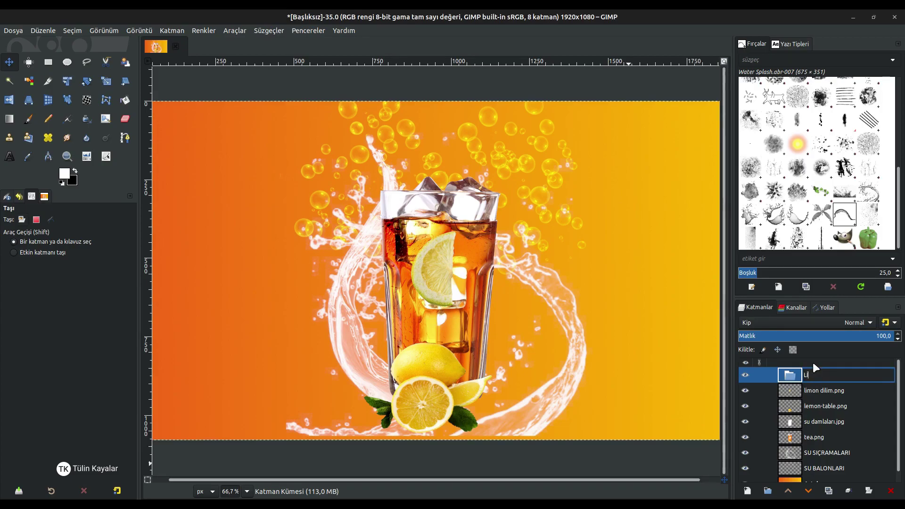
{"action": "type", "text": "ON DİLİMLERİ"}
{"action": "key", "text": "Return"}
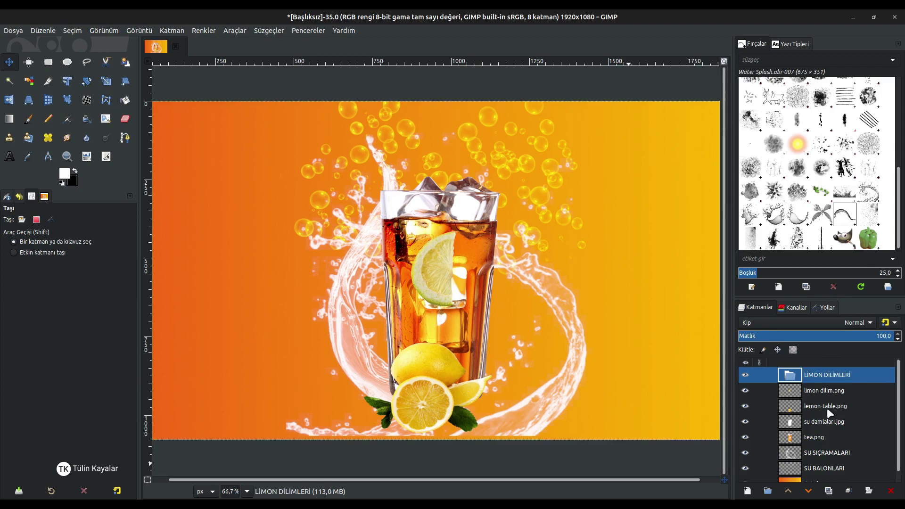
{"action": "left_click_drag", "start_coordinate": [813, 390], "coordinate": [805, 376]}
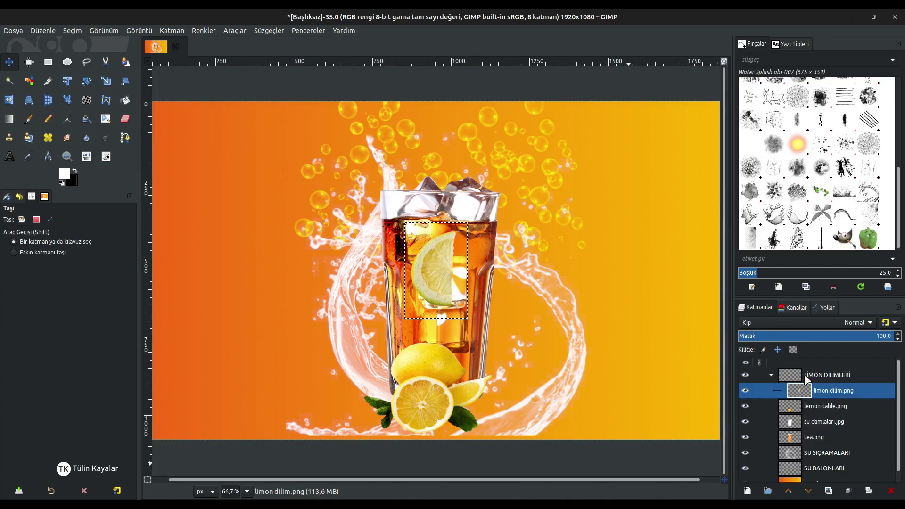
Duplicate the lemon slice and place copies right and upper-left of the glass
{"action": "right_click", "coordinate": [752, 375]}
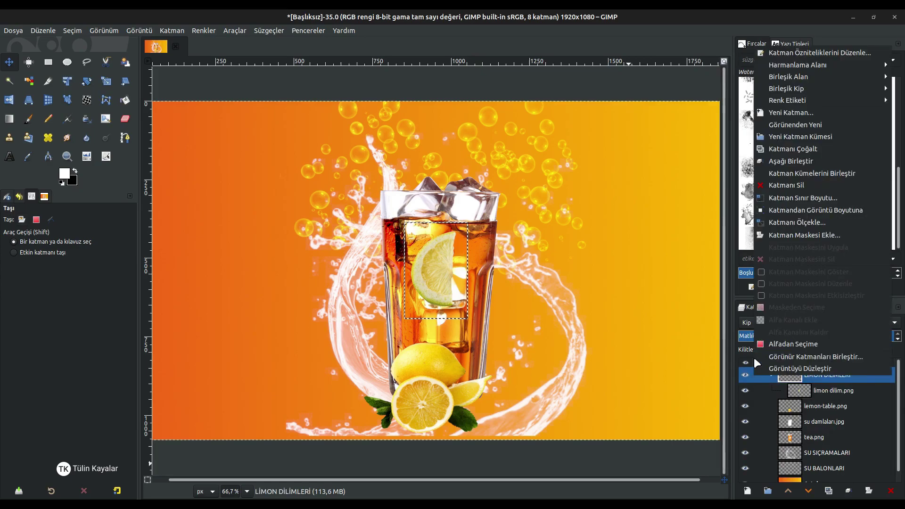
{"action": "left_click", "coordinate": [786, 56]}
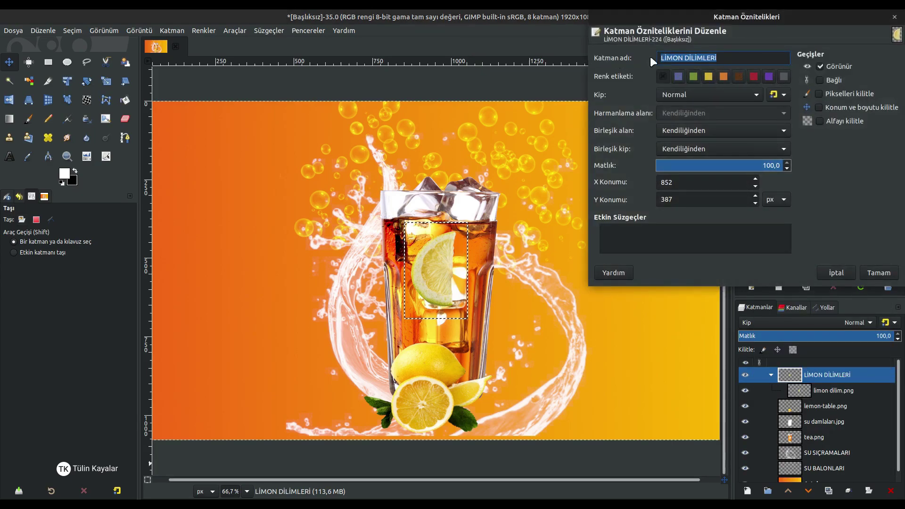
{"action": "left_click", "coordinate": [878, 273]}
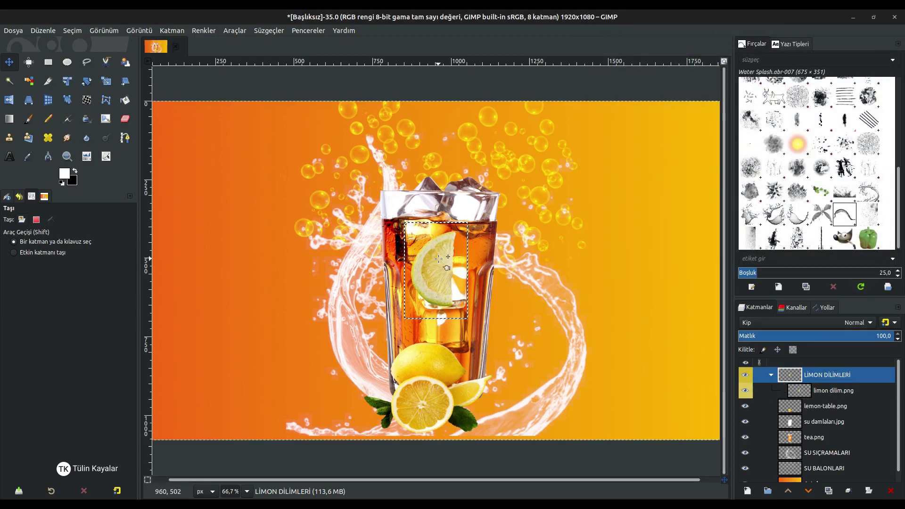
{"action": "key", "text": "shift+ctrl+d"}
{"action": "key", "text": "shift+ctrl+d"}
{"action": "mouse_move", "coordinate": [436, 271]}
{"action": "left_mouse_down"}
{"action": "mouse_move", "coordinate": [326, 322]}
{"action": "mouse_move", "coordinate": [535, 315]}
{"action": "left_mouse_up"}
{"action": "left_click_drag", "start_coordinate": [436, 271], "coordinate": [319, 176]}
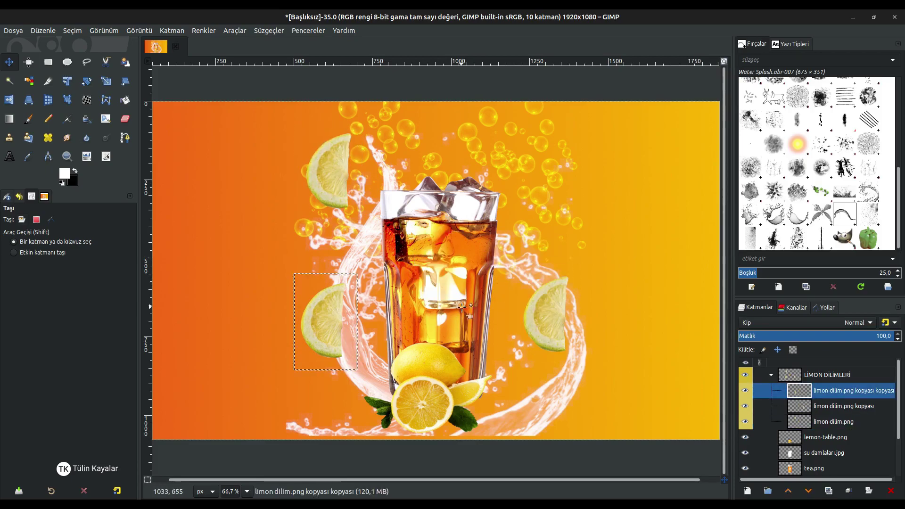
Tilt and shrink the lemon slice on the left of the glass
{"action": "key", "text": "shift+r"}
{"action": "left_click", "coordinate": [303, 291]}
{"action": "left_click_drag", "start_coordinate": [303, 291], "coordinate": [321, 282]}
{"action": "key", "text": "Return"}
{"action": "key", "text": "shift+s"}
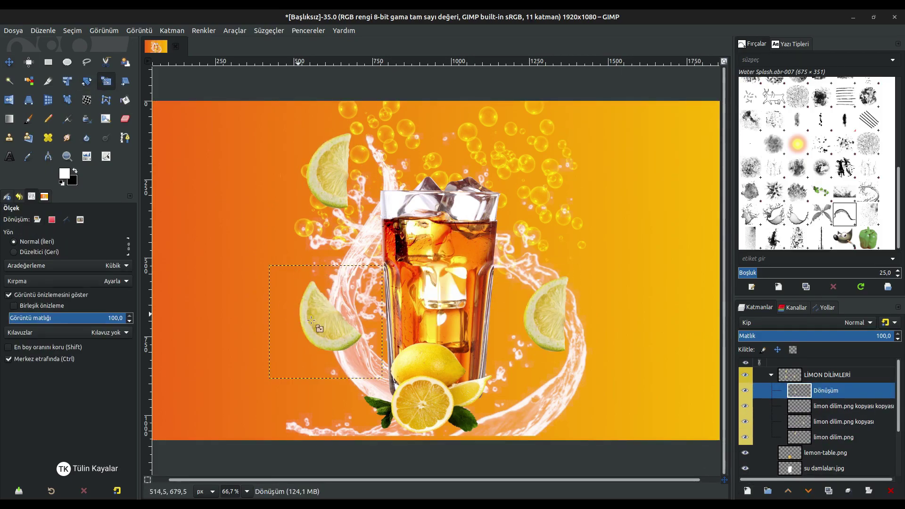
{"action": "left_click_drag", "start_coordinate": [312, 320], "coordinate": [337, 311]}
{"action": "key", "text": "Return"}
{"action": "left_click", "coordinate": [821, 404]}
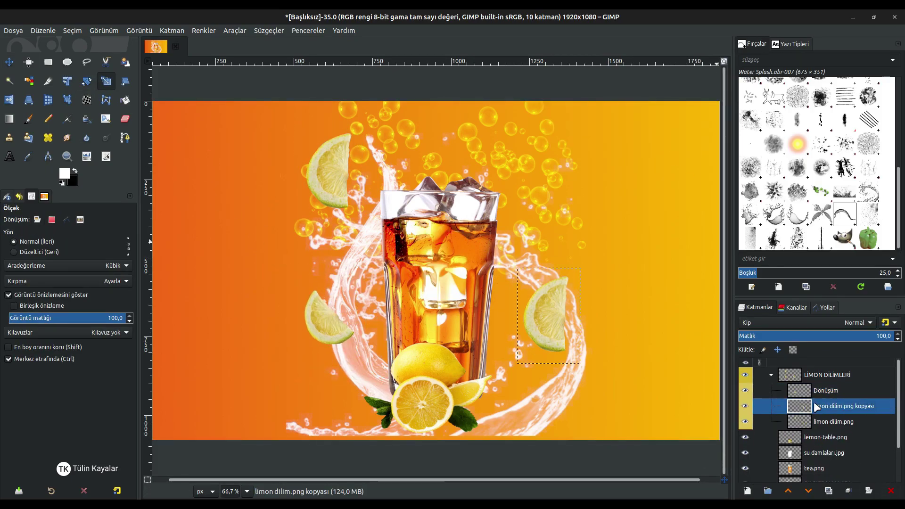
Shrink the right lemon slice and rotate it 90° clockwise
{"action": "left_click", "coordinate": [546, 313]}
{"action": "left_click_drag", "start_coordinate": [568, 352], "coordinate": [561, 341]}
{"action": "left_click", "coordinate": [683, 138]}
{"action": "key", "text": "shift+r"}
{"action": "left_click", "coordinate": [175, 30]}
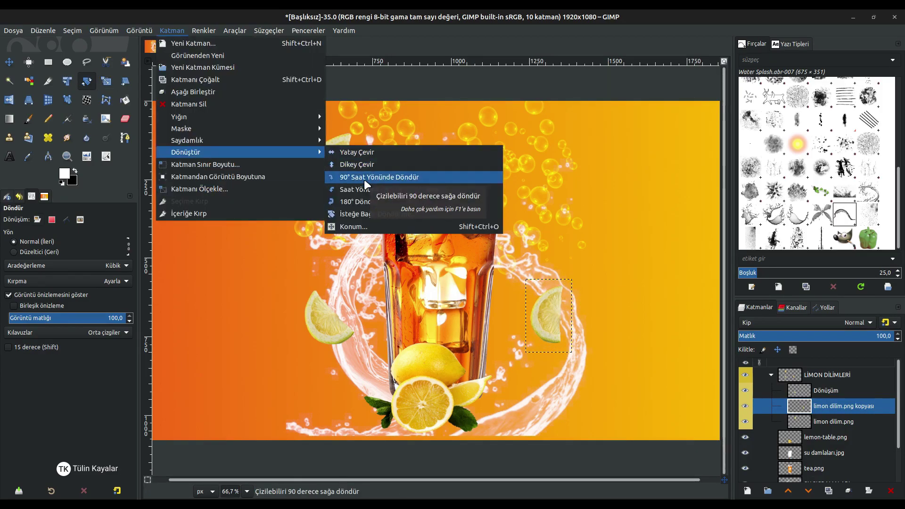
{"action": "left_click", "coordinate": [368, 178]}
{"action": "left_click", "coordinate": [547, 315]}
Shrink the top-left lemon slice
{"action": "left_click", "coordinate": [829, 422]}
{"action": "left_click", "coordinate": [330, 170]}
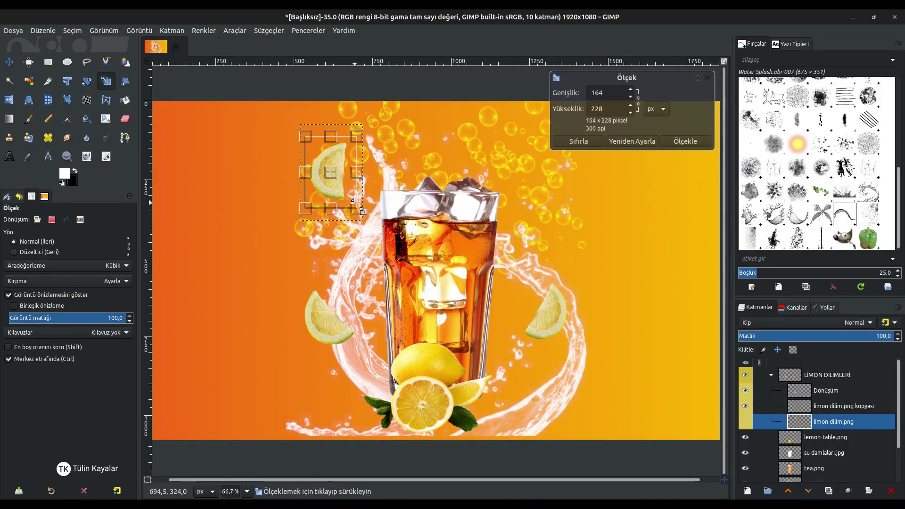
{"action": "mouse_move", "coordinate": [349, 141]}
{"action": "left_mouse_down"}
{"action": "mouse_move", "coordinate": [362, 246]}
{"action": "mouse_move", "coordinate": [431, 124]}
{"action": "mouse_move", "coordinate": [424, 137]}
{"action": "mouse_move", "coordinate": [530, 219]}
{"action": "left_mouse_up"}
{"action": "key", "text": "Return"}
Add small lemon slice copies right of the glass rim and left of the glass
{"action": "key", "text": "shift+ctrl+d"}
{"action": "key", "text": "m"}
{"action": "key", "text": "shift+s"}
{"action": "left_click", "coordinate": [431, 123]}
{"action": "left_click", "coordinate": [698, 140]}
{"action": "key", "text": "m"}
{"action": "left_click", "coordinate": [828, 490]}
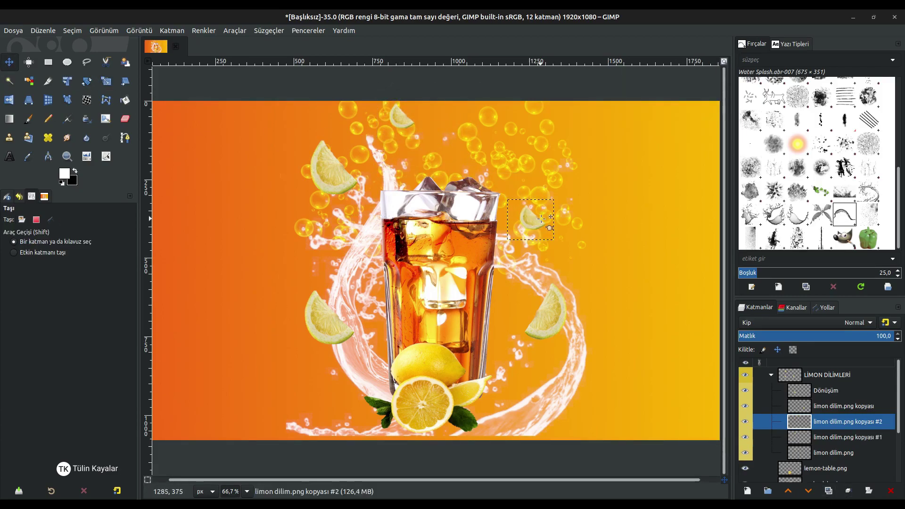
{"action": "key", "text": "shift+r"}
{"action": "left_click", "coordinate": [530, 219]}
{"action": "left_click", "coordinate": [686, 161]}
Select the leaf images y-1 to y-4 in the project image folder
{"action": "left_click", "coordinate": [9, 62]}
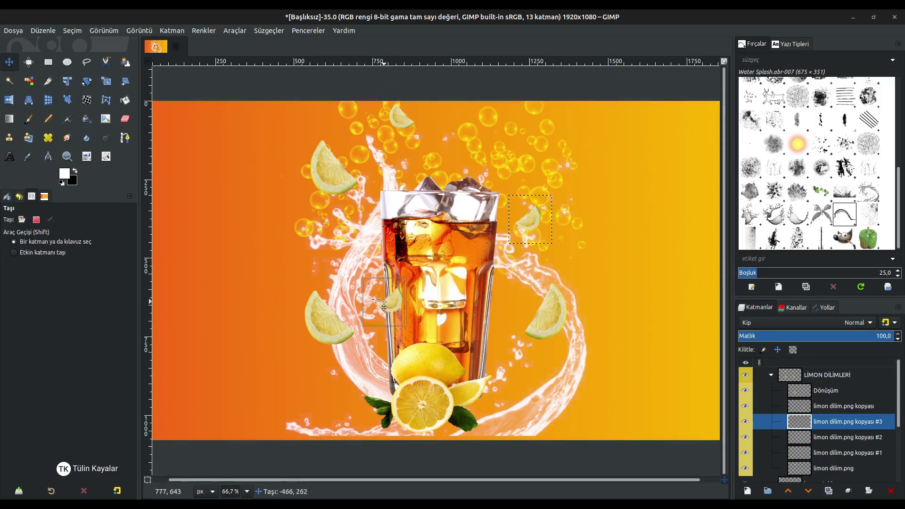
{"action": "key", "text": "alt+Tab"}
{"action": "left_click_drag", "start_coordinate": [480, 330], "coordinate": [690, 258]}
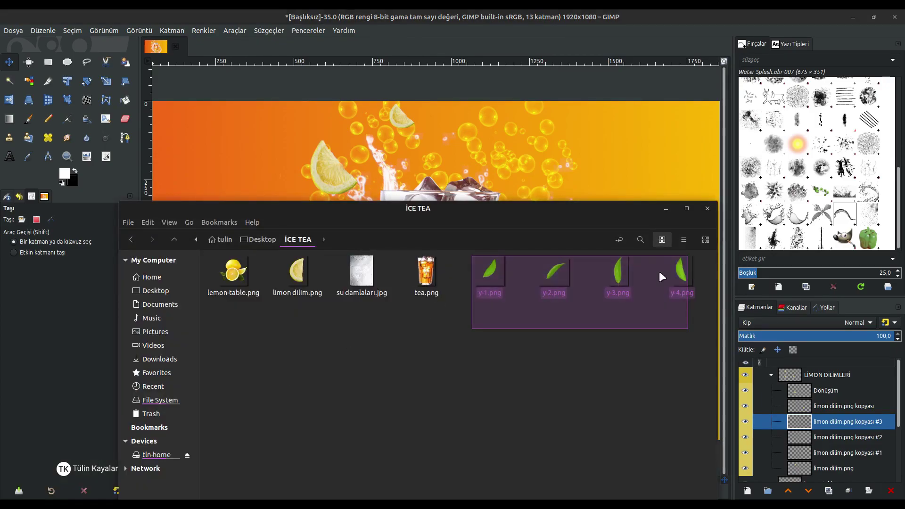
Drop the four leaf images into GIMP and spread leaves around the glass
{"action": "left_click_drag", "start_coordinate": [526, 88], "coordinate": [429, 216]}
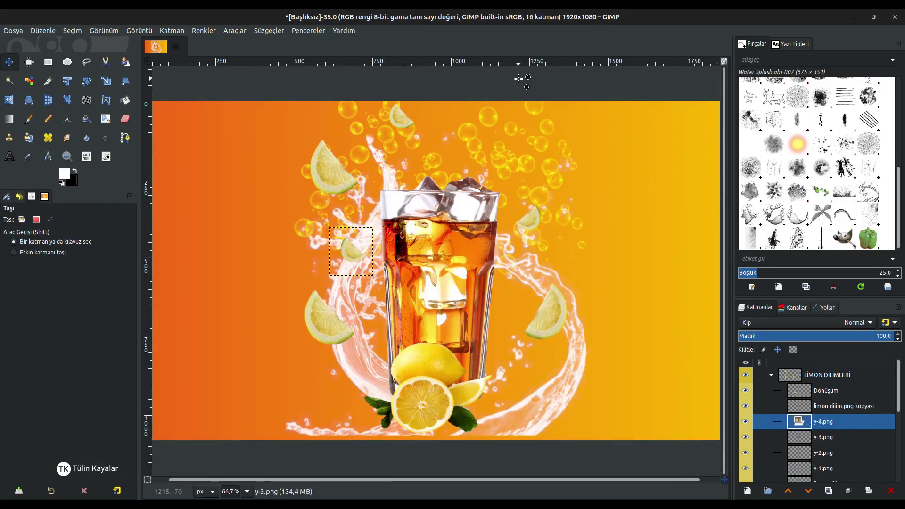
{"action": "mouse_move", "coordinate": [436, 268]}
{"action": "left_mouse_down"}
{"action": "mouse_move", "coordinate": [538, 259]}
{"action": "mouse_move", "coordinate": [488, 358]}
{"action": "mouse_move", "coordinate": [345, 283]}
{"action": "left_mouse_up"}
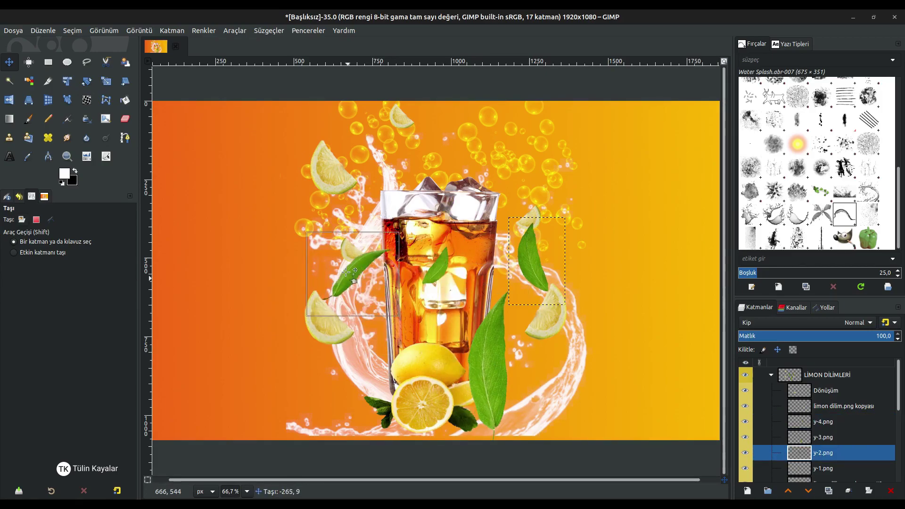
{"action": "left_click_drag", "start_coordinate": [440, 271], "coordinate": [541, 382]}
Tilt and shrink the large leaf at the bottom of the glass
{"action": "left_click", "coordinate": [485, 407]}
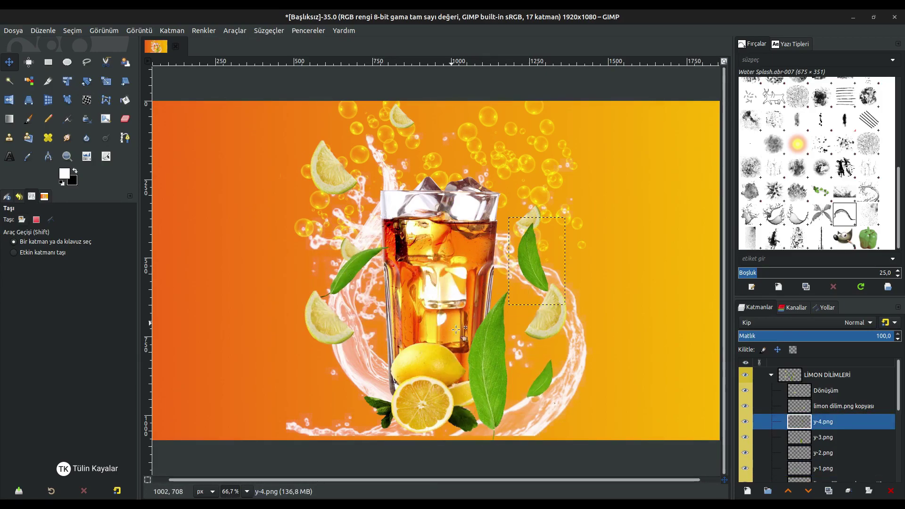
{"action": "left_click", "coordinate": [487, 372]}
{"action": "key", "text": "shift+r"}
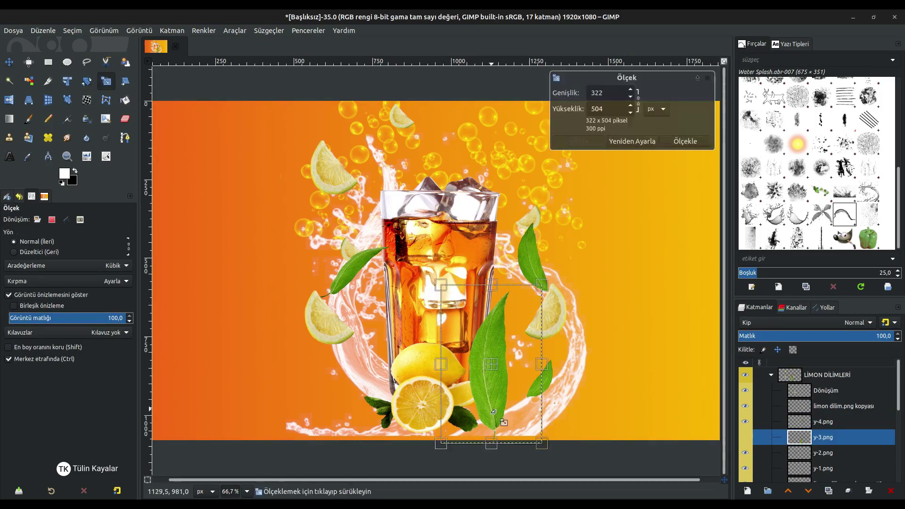
{"action": "key", "text": "Escape"}
{"action": "left_click_drag", "start_coordinate": [484, 359], "coordinate": [505, 330]}
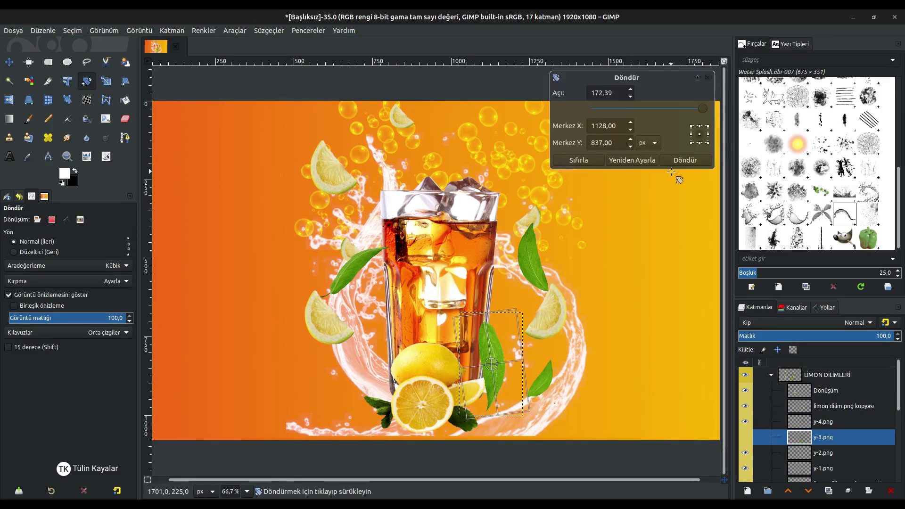
{"action": "key", "text": "Return"}
{"action": "key", "text": "m"}
{"action": "left_click", "coordinate": [106, 84]}
{"action": "left_click", "coordinate": [505, 368]}
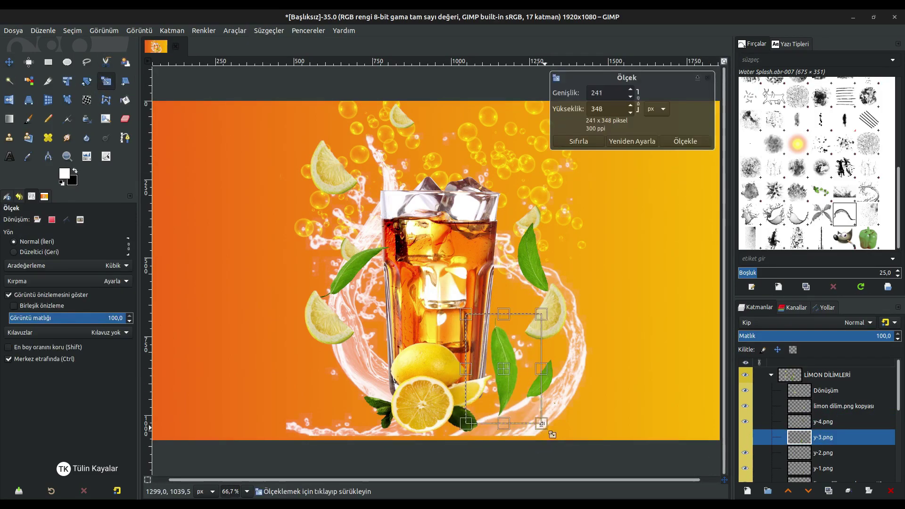
{"action": "left_click", "coordinate": [681, 137]}
Rotate the small y-1.png leaf and move it up beside the large leaf
{"action": "left_click", "coordinate": [823, 468]}
{"action": "left_click", "coordinate": [539, 382]}
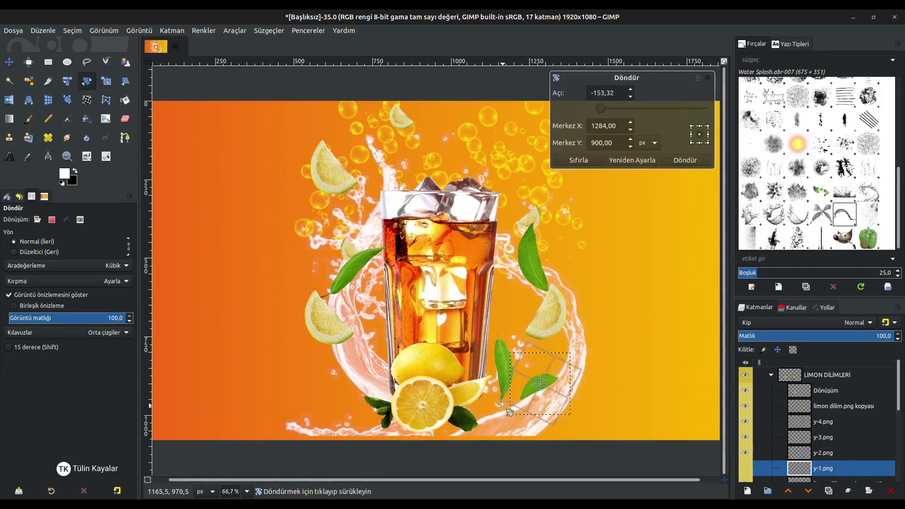
{"action": "key", "text": "Escape"}
{"action": "key", "text": "m"}
{"action": "left_click_drag", "start_coordinate": [566, 406], "coordinate": [504, 364]}
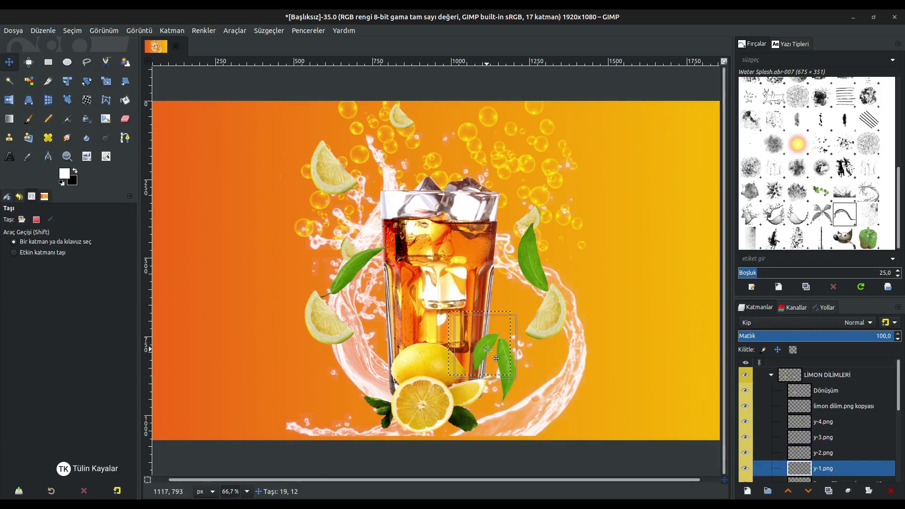
Tilt, shrink and reposition the upper-right leaf
{"action": "left_click", "coordinate": [823, 422]}
{"action": "key", "text": "shift+r"}
{"action": "left_click_drag", "start_coordinate": [529, 256], "coordinate": [528, 258]}
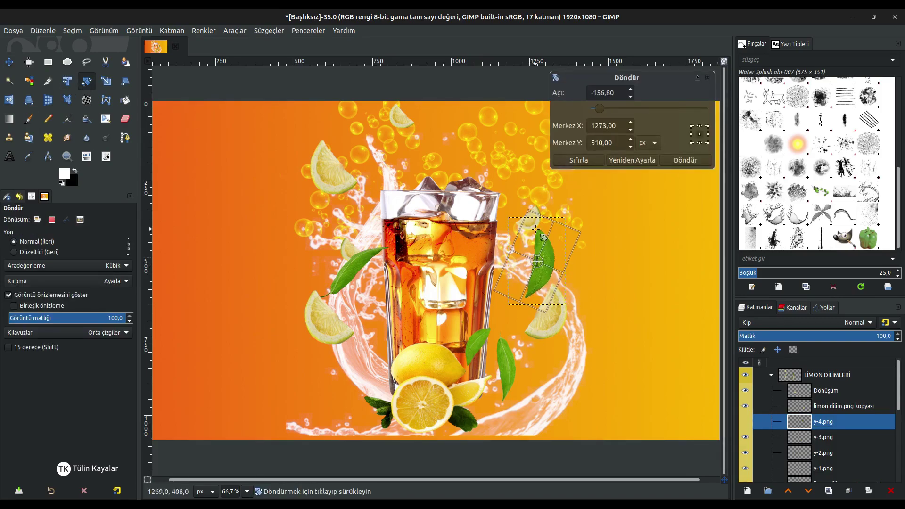
{"action": "left_click", "coordinate": [685, 160]}
{"action": "key", "text": "shift+s"}
{"action": "left_click", "coordinate": [537, 262]}
{"action": "left_click", "coordinate": [680, 142]}
{"action": "key", "text": "m"}
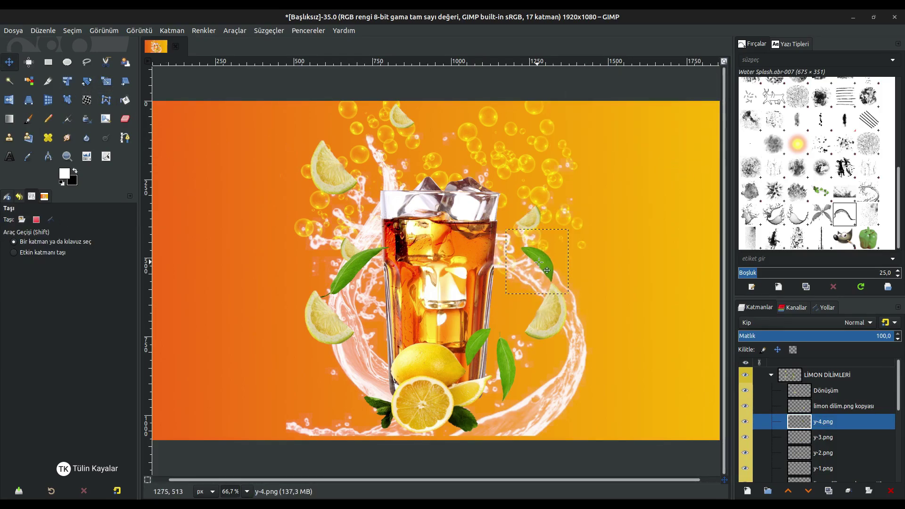
{"action": "left_click_drag", "start_coordinate": [538, 261], "coordinate": [505, 257]}
{"action": "scroll", "coordinate": [825, 460], "scroll_direction": "down", "scroll_amount": 1}
Tilt, enlarge and nudge the upper-left leaf into place
{"action": "left_click", "coordinate": [823, 434]}
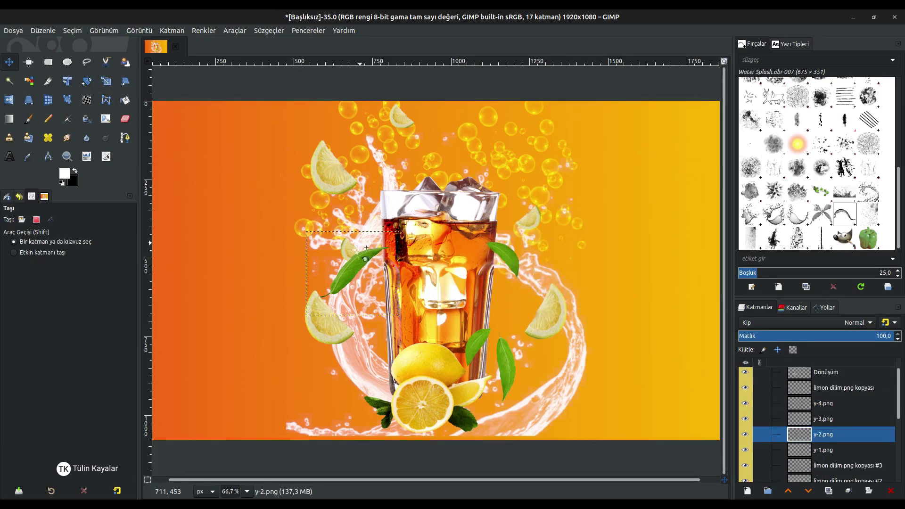
{"action": "key", "text": "shift+r"}
{"action": "left_click_drag", "start_coordinate": [393, 239], "coordinate": [379, 228]}
{"action": "key", "text": "Return"}
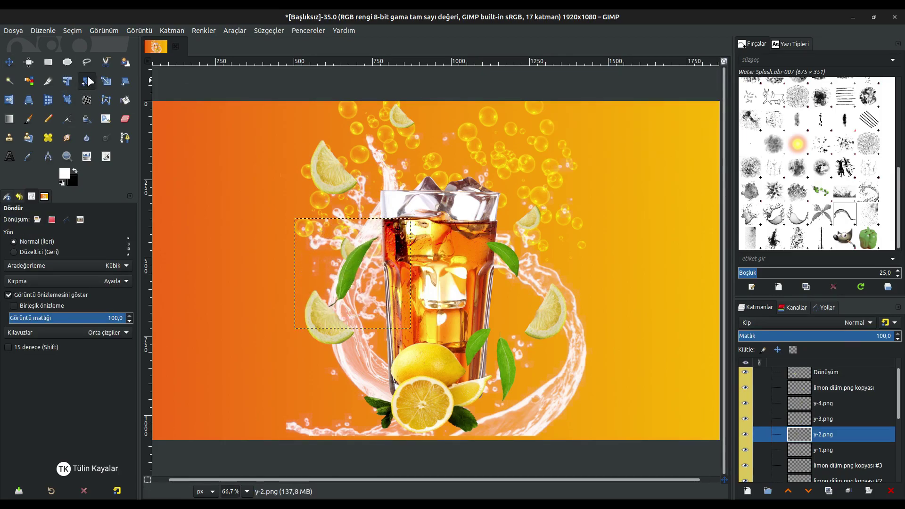
{"action": "key", "text": "shift+s"}
{"action": "left_click", "coordinate": [358, 269]}
{"action": "key", "text": "Return"}
{"action": "key", "text": "m"}
{"action": "mouse_move", "coordinate": [355, 272]}
{"action": "left_mouse_down"}
{"action": "mouse_move", "coordinate": [365, 248]}
{"action": "mouse_move", "coordinate": [354, 260]}
{"action": "left_mouse_up"}
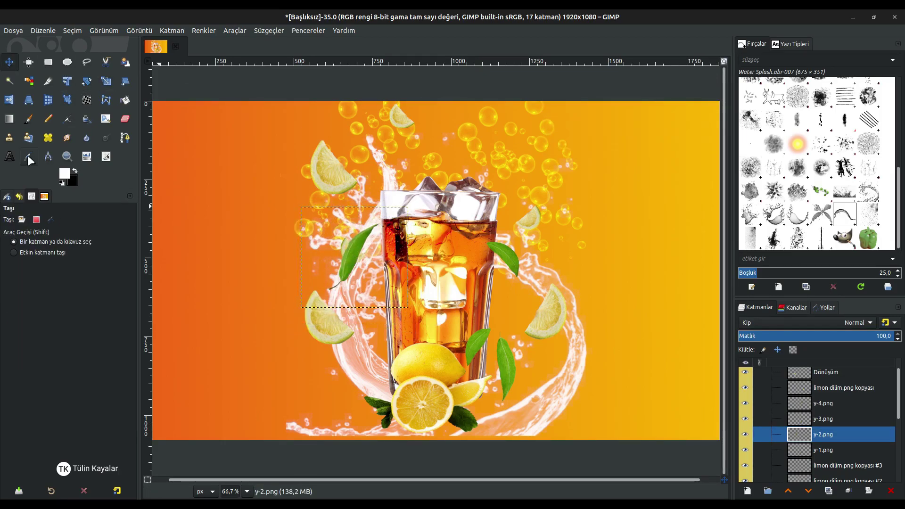
Burn darker shading onto leaf layers y-4 through y-1, stepping down with Page Down
{"action": "left_click", "coordinate": [106, 138]}
{"action": "left_click", "coordinate": [820, 404]}
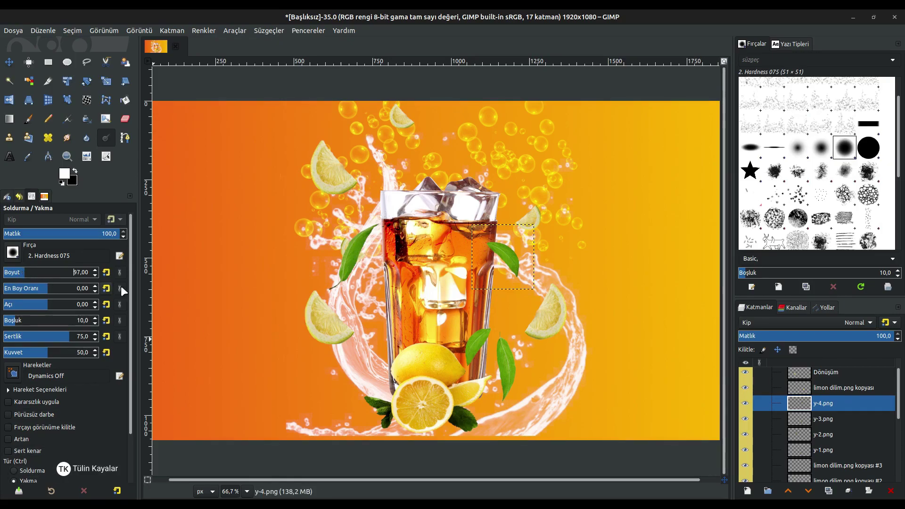
{"action": "left_click", "coordinate": [335, 272]}
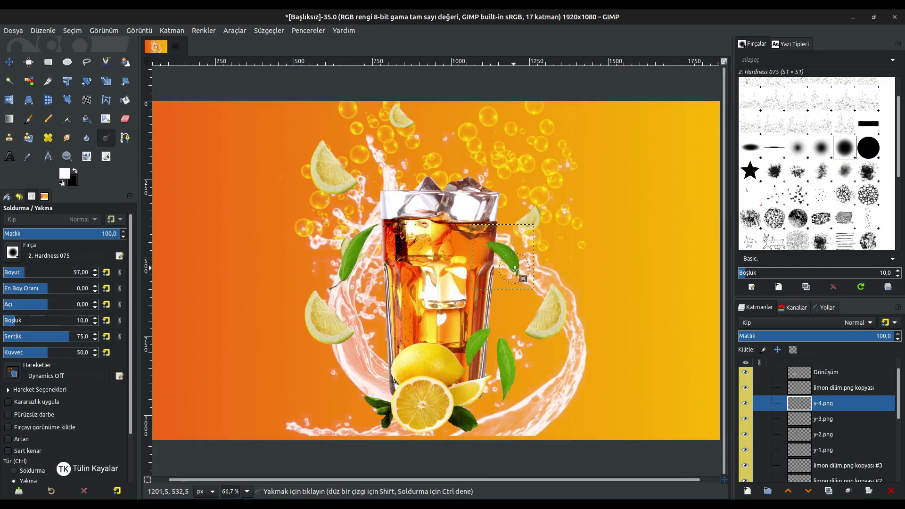
{"action": "key", "text": "Page_Down"}
{"action": "key", "text": "Page_Down"}
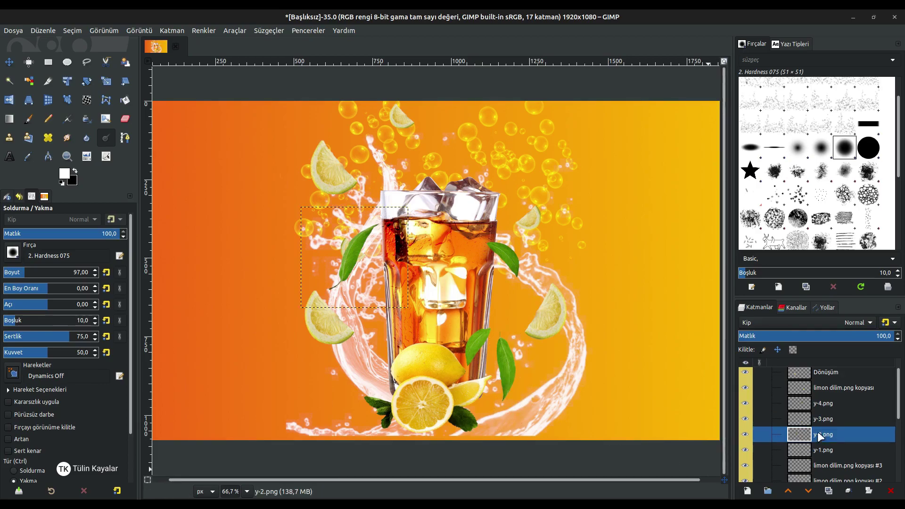
{"action": "key", "text": "Page_Down"}
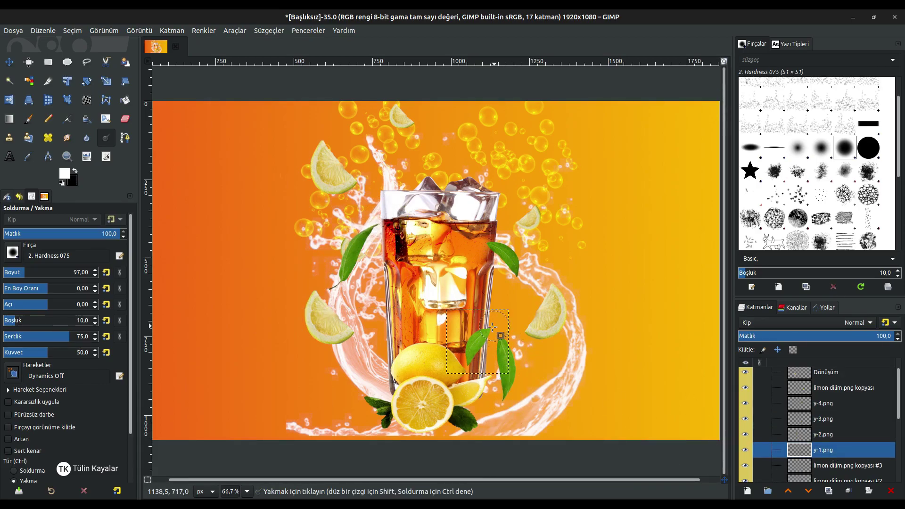
{"action": "key", "text": "m"}
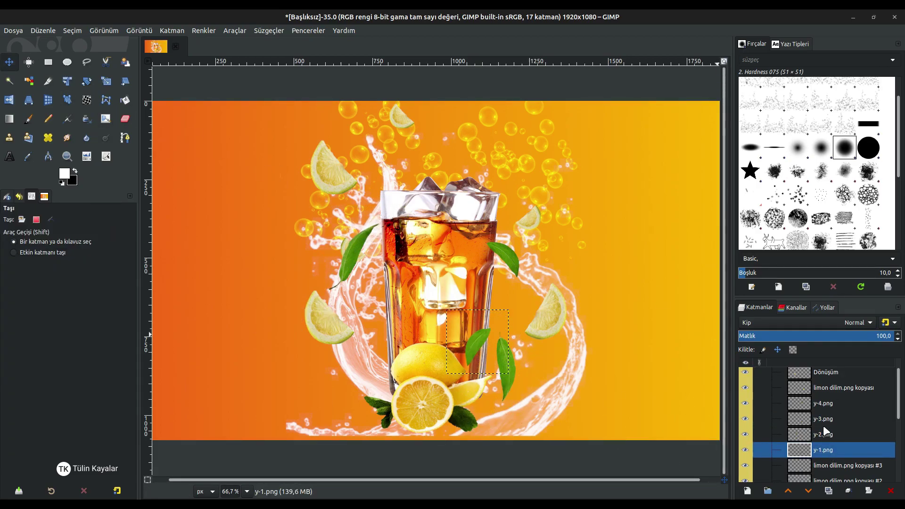
{"action": "scroll", "coordinate": [822, 419], "scroll_direction": "down", "scroll_amount": 2}
{"action": "key", "text": "Page_Down"}
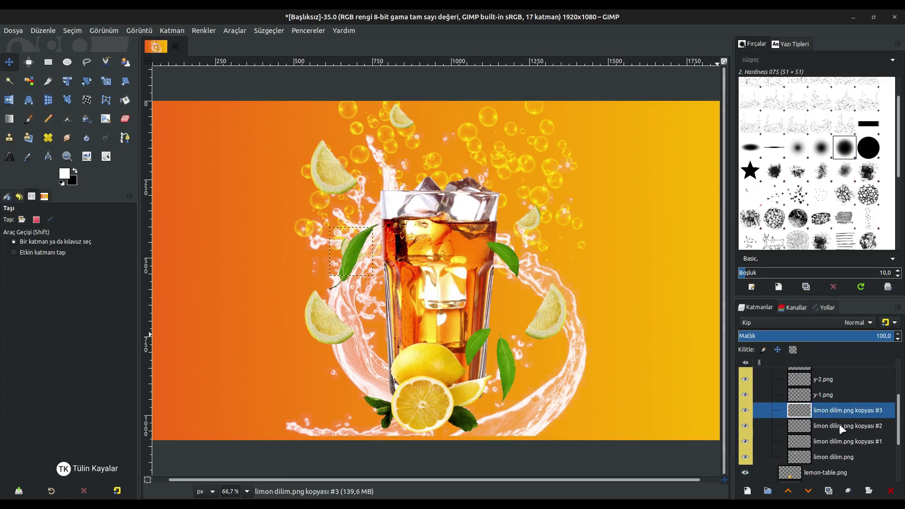
{"action": "scroll", "coordinate": [833, 418], "scroll_direction": "up", "scroll_amount": 3}
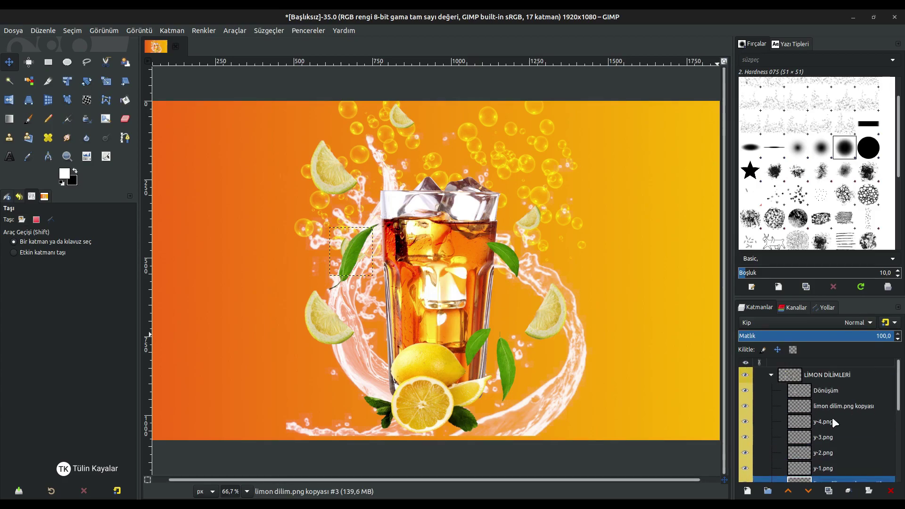
Type 'ICE TEA' in 400 px white Roboto Heavy and raise it above the lemon slices
{"action": "left_click", "coordinate": [771, 375]}
{"action": "left_click", "coordinate": [825, 391]}
{"action": "key", "text": "t"}
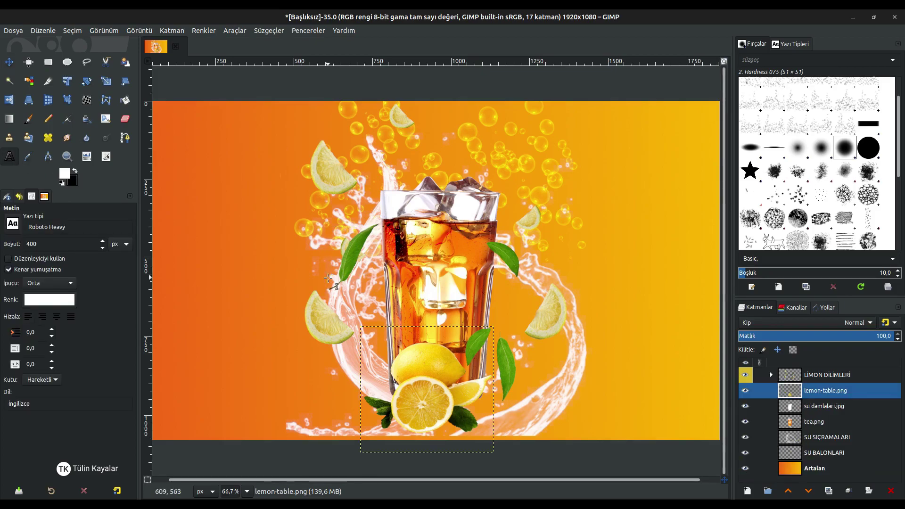
{"action": "left_click", "coordinate": [303, 237]}
{"action": "type", "text": "ICE T"}
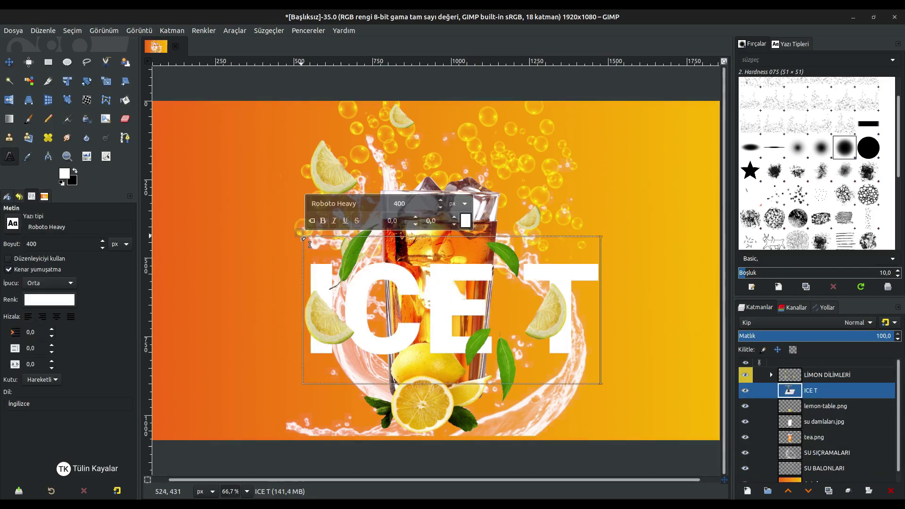
{"action": "type", "text": "EAm"}
{"action": "left_click", "coordinate": [787, 491]}
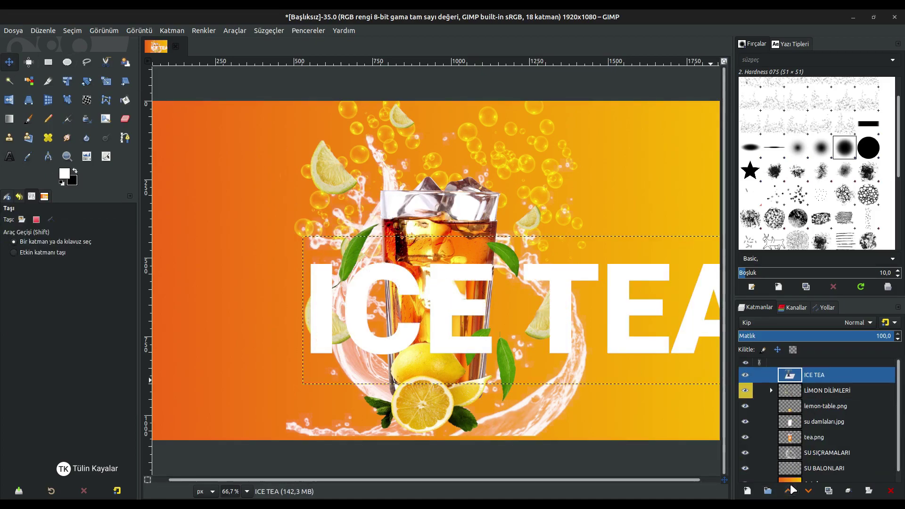
Centre the ICE TEA text on the canvas, then nudge it slightly downward
{"action": "left_click_drag", "start_coordinate": [365, 280], "coordinate": [351, 309]}
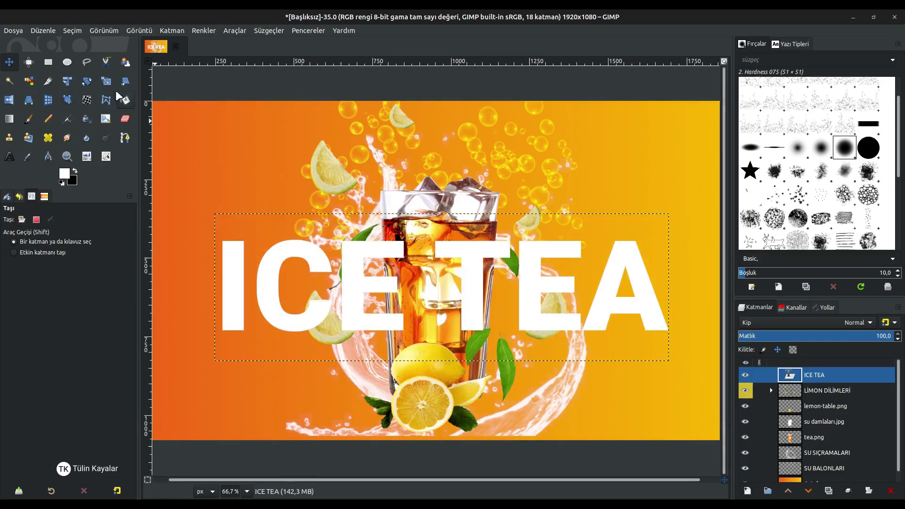
{"action": "key", "text": "q"}
{"action": "left_click", "coordinate": [35, 245]}
{"action": "left_click", "coordinate": [35, 264]}
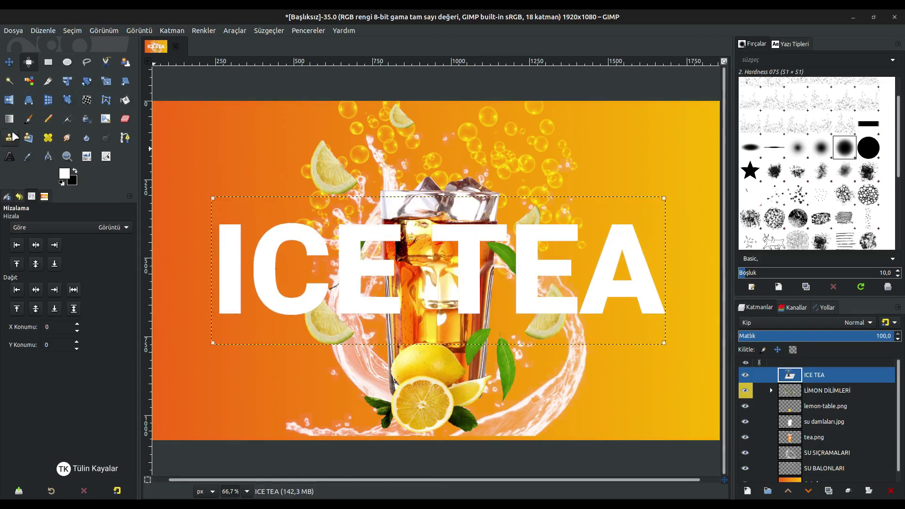
{"action": "key", "text": "m"}
{"action": "key", "text": "shift+Down"}
{"action": "key", "text": "shift+Down"}
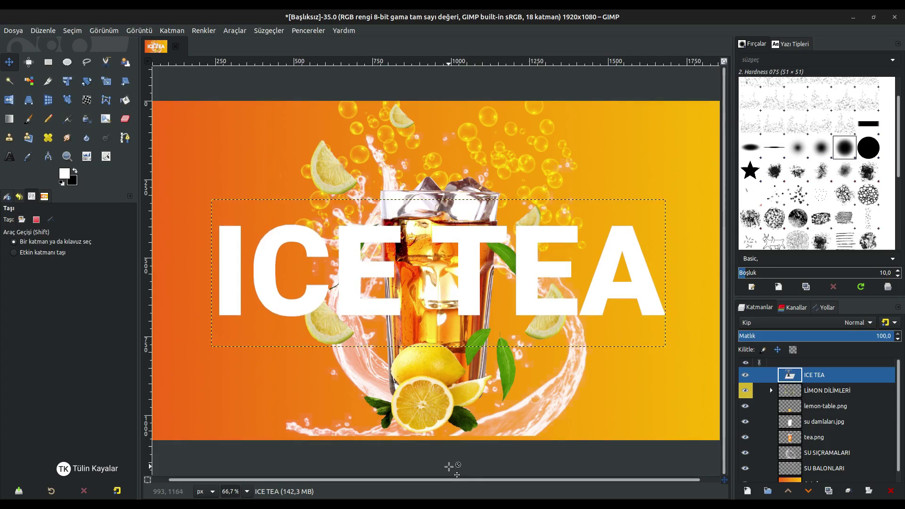
{"action": "key", "text": "shift+Down"}
{"action": "key", "text": "shift+Down"}
{"action": "key", "text": "shift+Down"}
{"action": "key", "text": "shift+Down"}
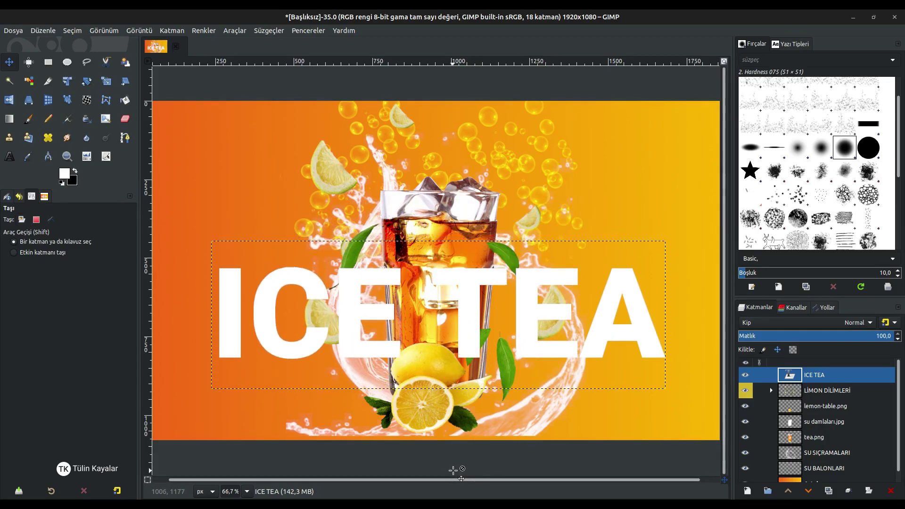
Move leaf layers y-4, y-2 and y-1 out of the group to the top of the stack
{"action": "left_click", "coordinate": [771, 390]}
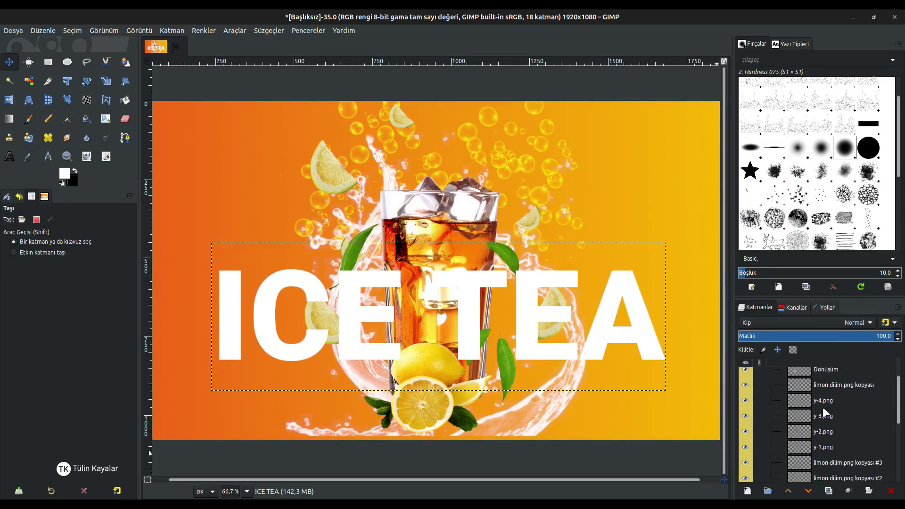
{"action": "left_click", "coordinate": [819, 400]}
{"action": "left_click", "coordinate": [806, 419]}
{"action": "left_click_drag", "start_coordinate": [806, 419], "coordinate": [798, 375]}
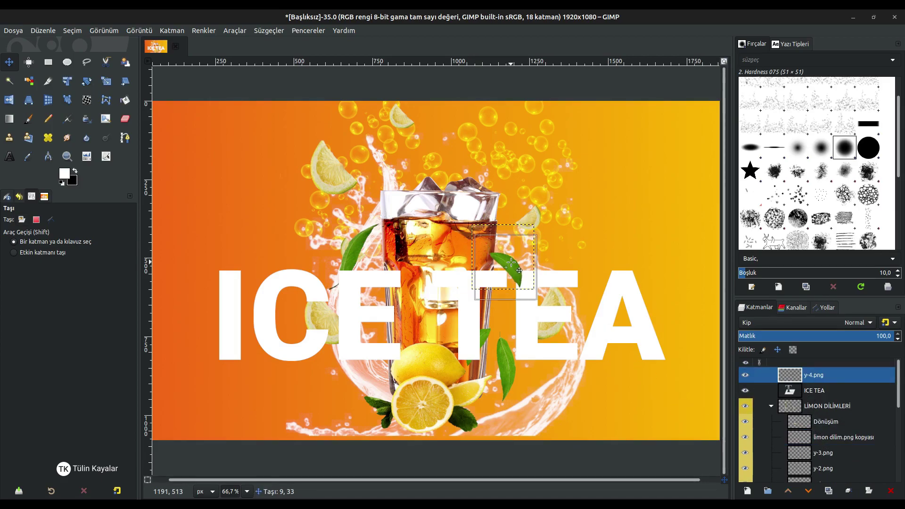
{"action": "scroll", "coordinate": [808, 431], "scroll_direction": "down", "scroll_amount": 1}
{"action": "scroll", "coordinate": [808, 431], "scroll_direction": "down", "scroll_amount": 2}
{"action": "left_click", "coordinate": [819, 413]}
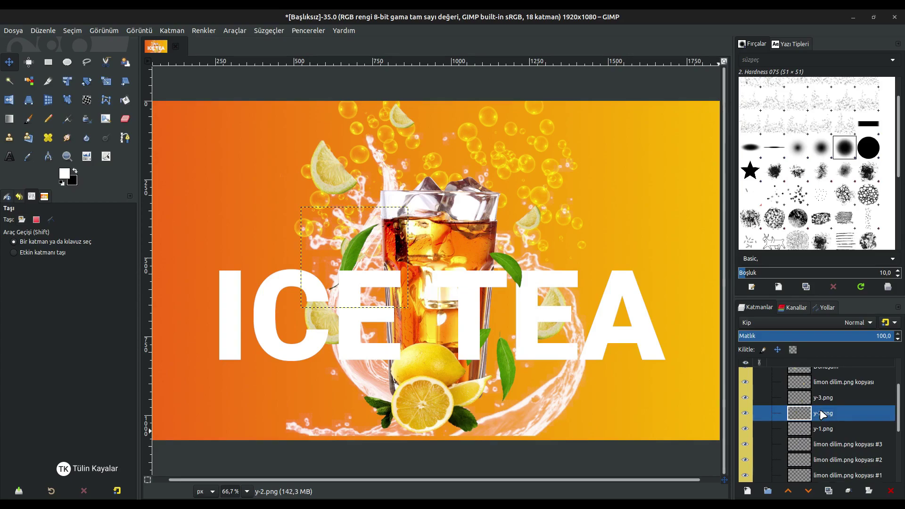
{"action": "left_click_drag", "start_coordinate": [819, 413], "coordinate": [816, 373]}
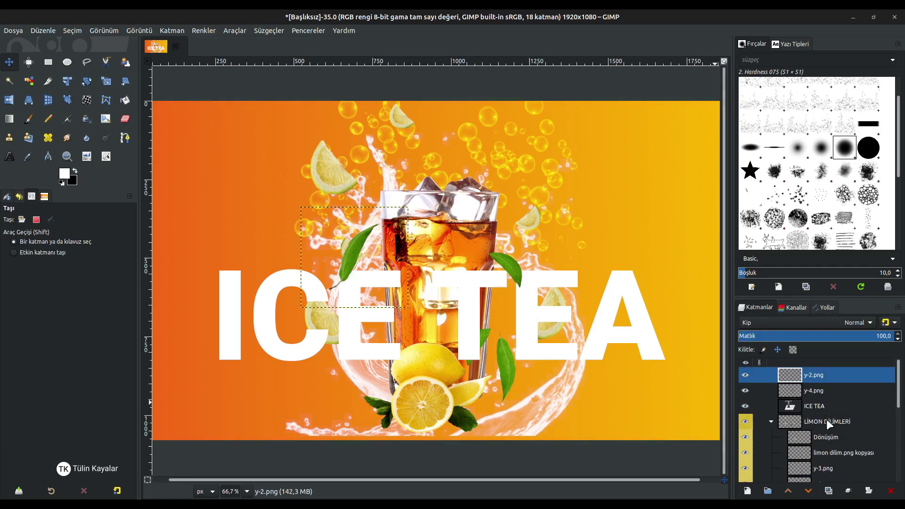
{"action": "scroll", "coordinate": [826, 432], "scroll_direction": "down", "scroll_amount": 3}
{"action": "left_click", "coordinate": [824, 432]}
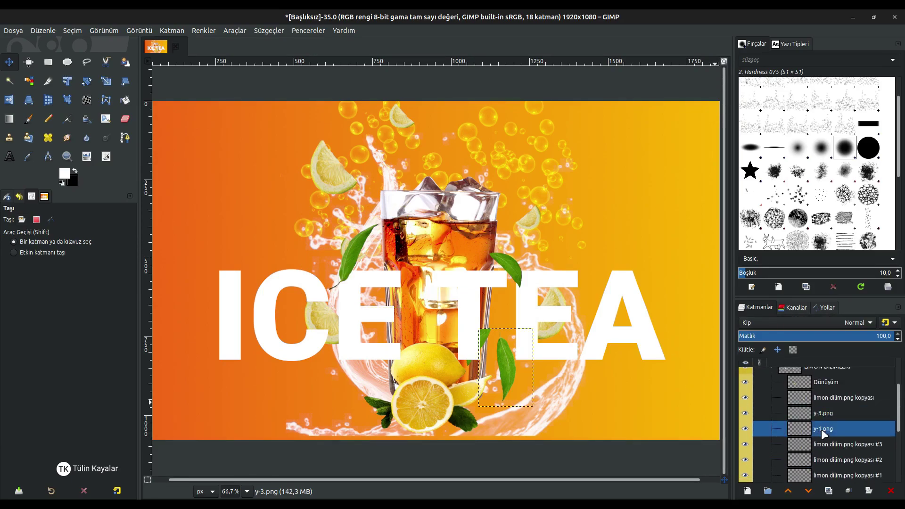
{"action": "left_click_drag", "start_coordinate": [807, 432], "coordinate": [800, 375]}
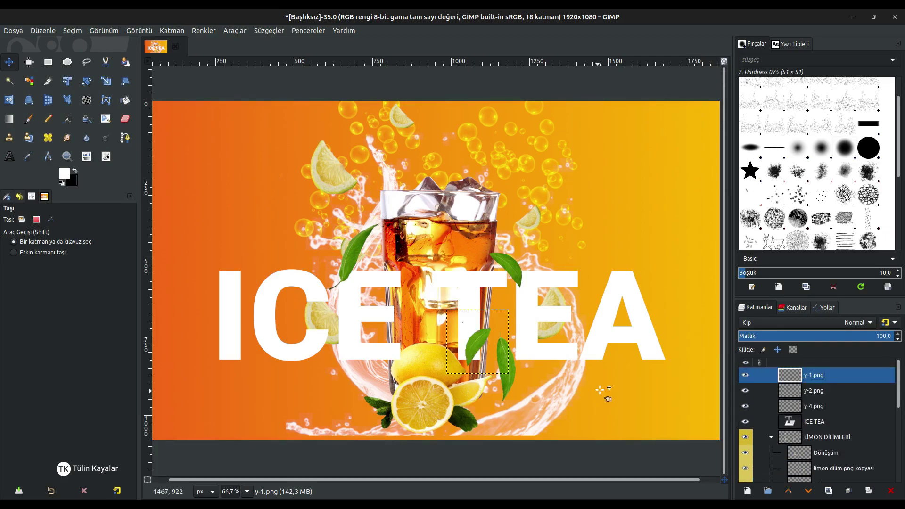
Shift one lemon slice up near the A and lower another beside the C
{"action": "left_click_drag", "start_coordinate": [556, 297], "coordinate": [585, 273]}
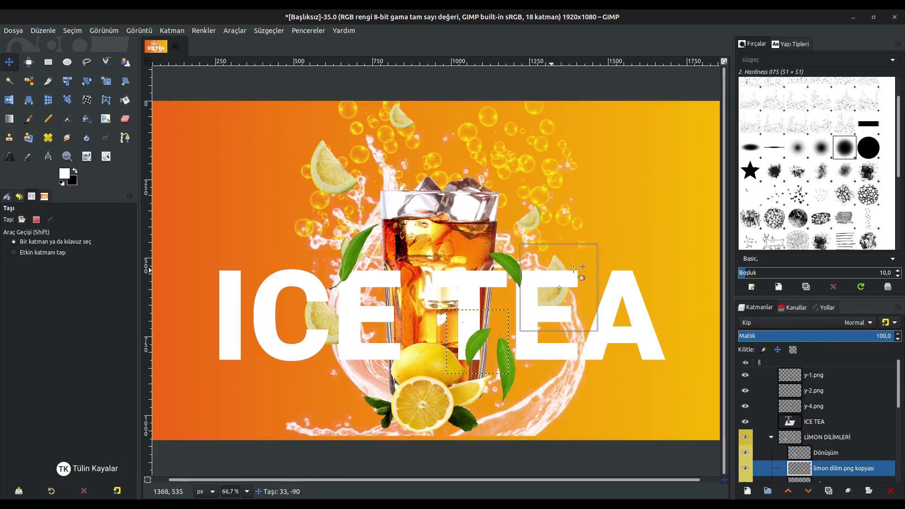
{"action": "left_click_drag", "start_coordinate": [317, 322], "coordinate": [311, 357]}
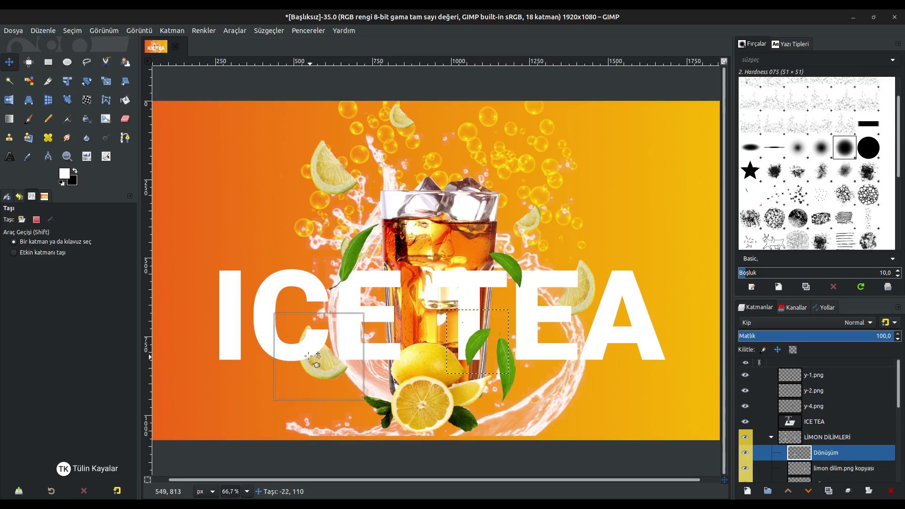
{"action": "key", "text": "ctrl+z"}
{"action": "key", "text": "ctrl+z"}
{"action": "key", "text": "ctrl+y"}
{"action": "key", "text": "ctrl+y"}
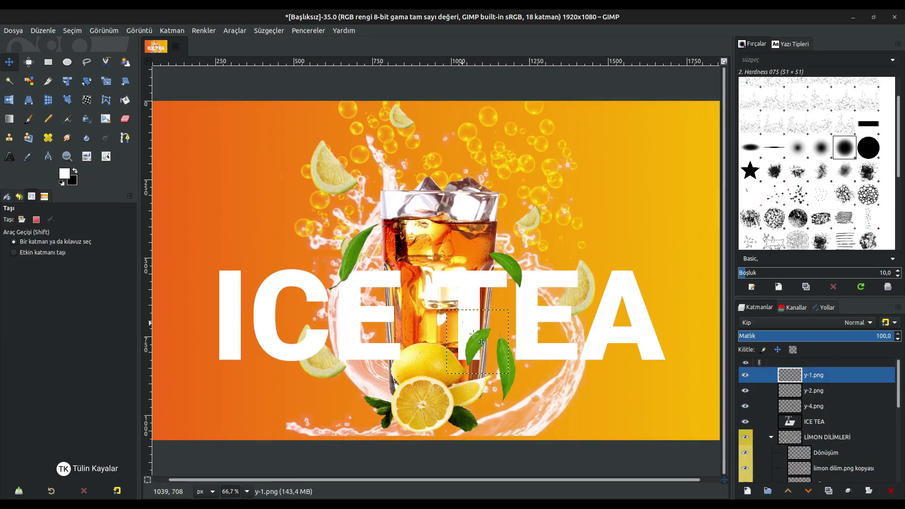
{"action": "scroll", "coordinate": [793, 456], "scroll_direction": "down", "scroll_amount": 5}
{"action": "left_click", "coordinate": [815, 477]}
{"action": "scroll", "coordinate": [810, 377], "scroll_direction": "up", "scroll_amount": 5}
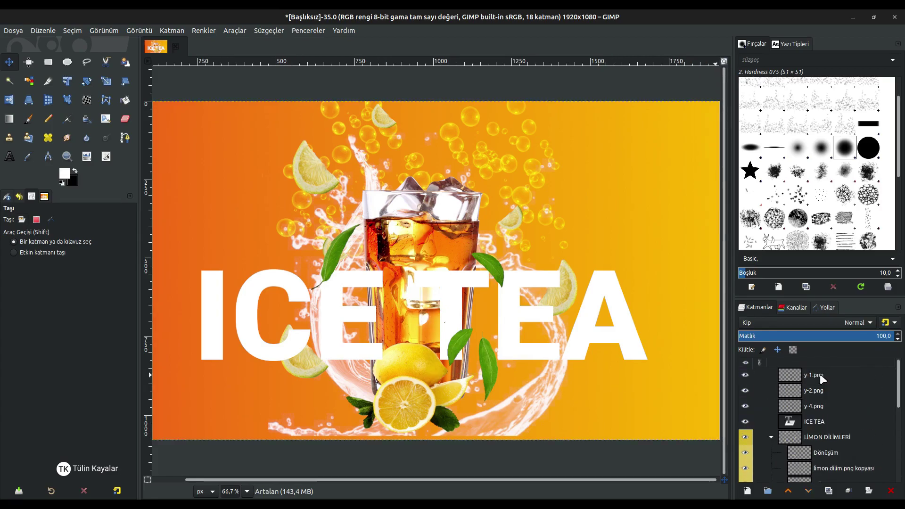
Open Drop Shadow on the ICE TEA layer and set X offset to about 0.77
{"action": "left_click", "coordinate": [814, 422]}
{"action": "left_click", "coordinate": [268, 30]}
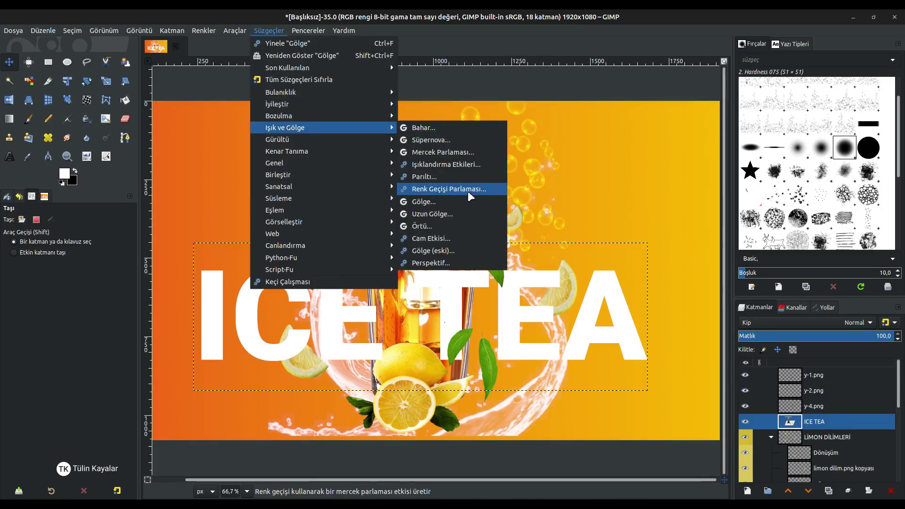
{"action": "left_click", "coordinate": [424, 201]}
{"action": "left_click_drag", "start_coordinate": [778, 143], "coordinate": [765, 146]}
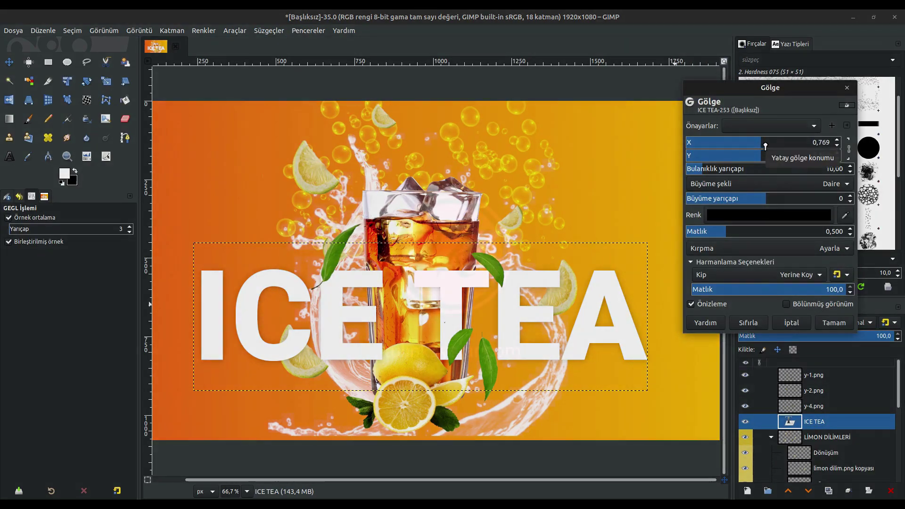